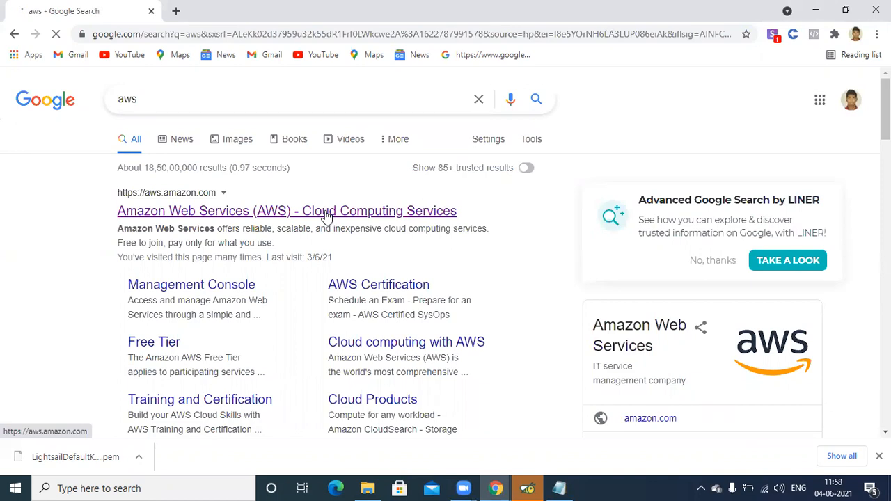
Step: Open the Amazon Web Services site from the search results and sign in to the AWS console
left_click(325, 212)
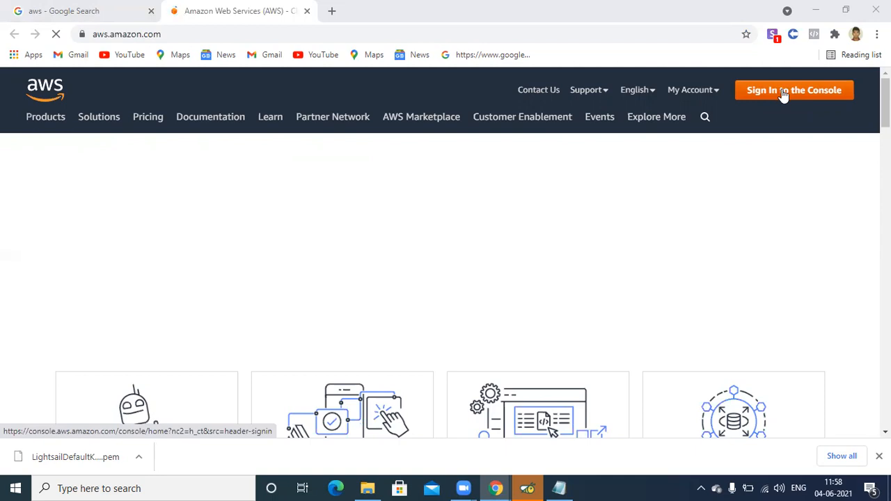
left_click_drag(886, 103, 886, 106)
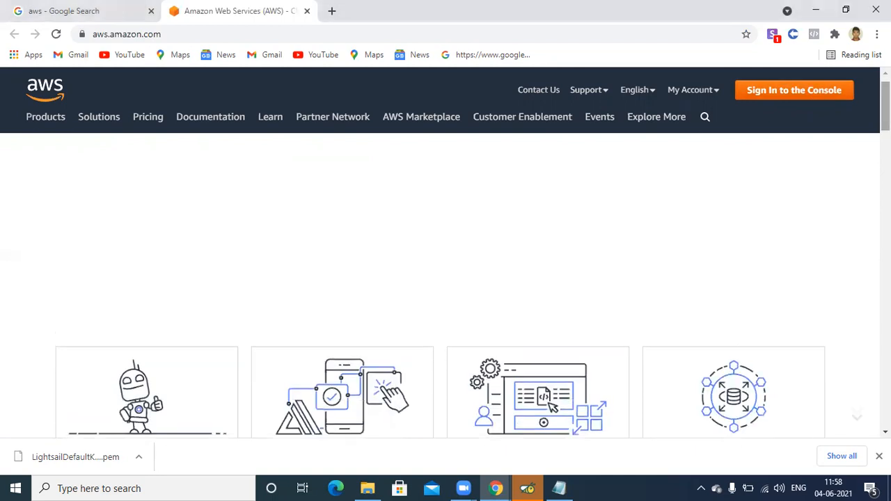
scroll(440, 285, "down", 3)
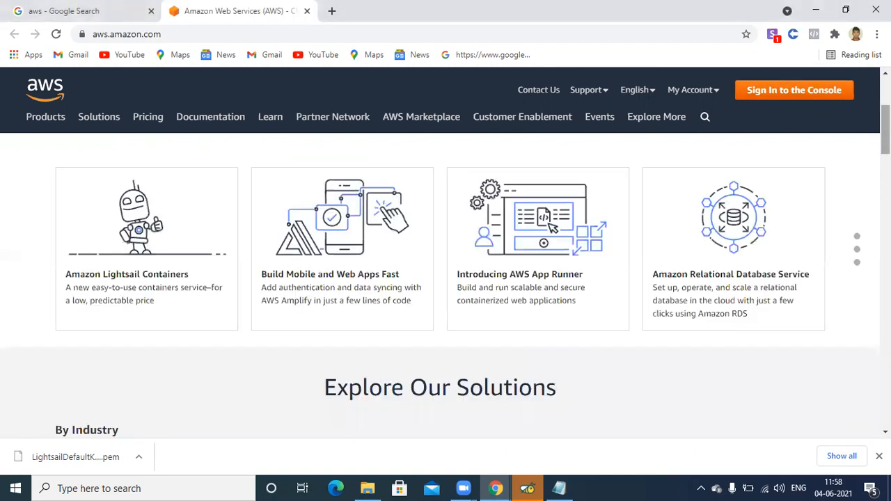
left_click_drag(886, 130, 886, 163)
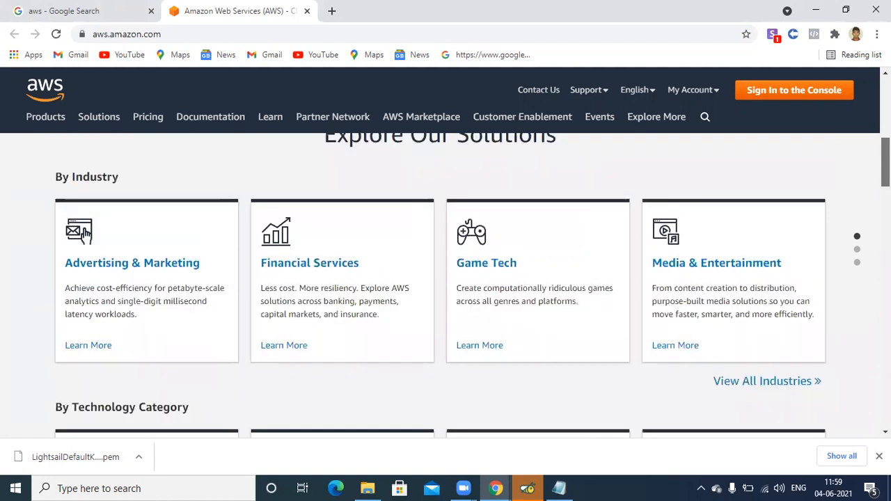
scroll(83, 236, "up", 2)
scroll(84, 333, "down", 2)
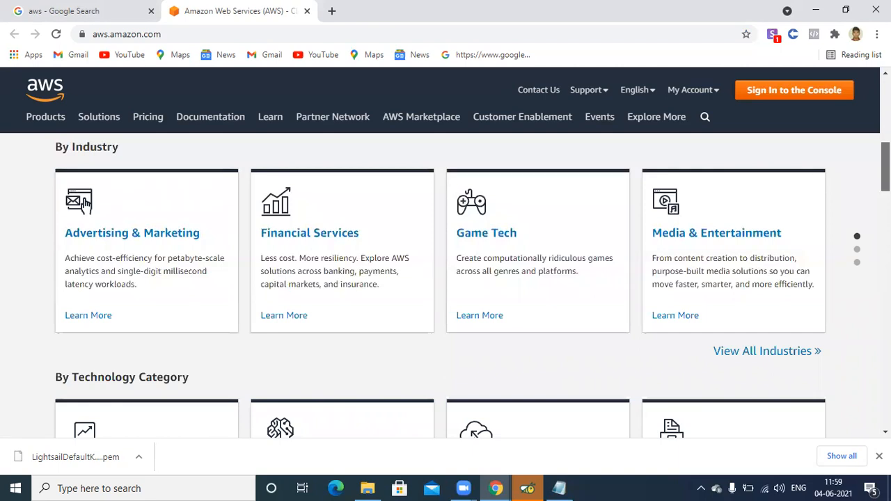
scroll(472, 289, "up", 1)
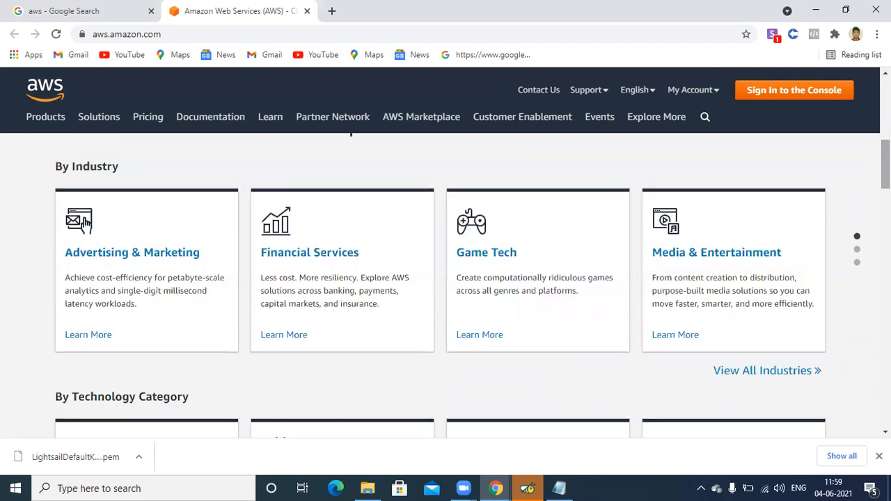
scroll(79, 222, "up", 3)
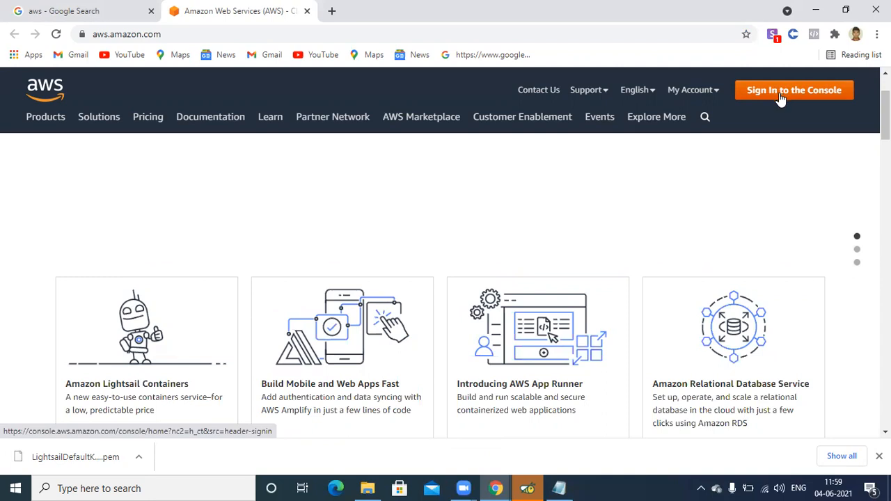
left_click(781, 100)
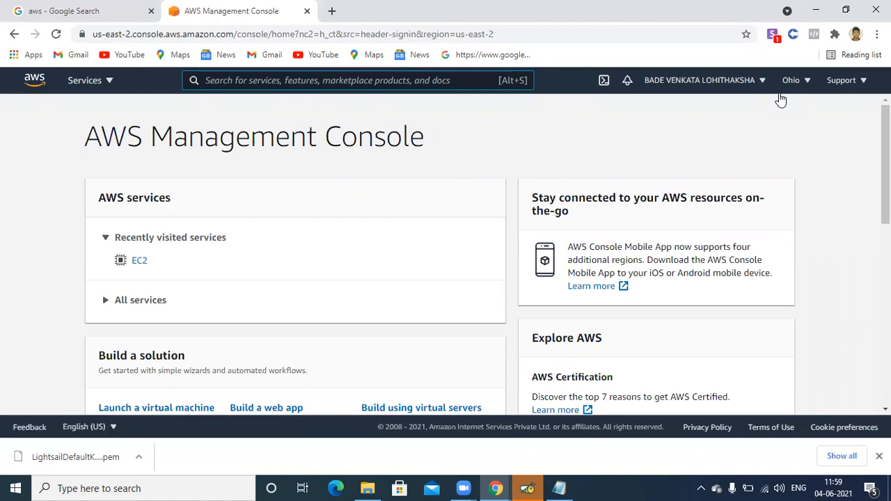
Step: Search the AWS services for Lightsail and open the Lightsail service
left_click(110, 82)
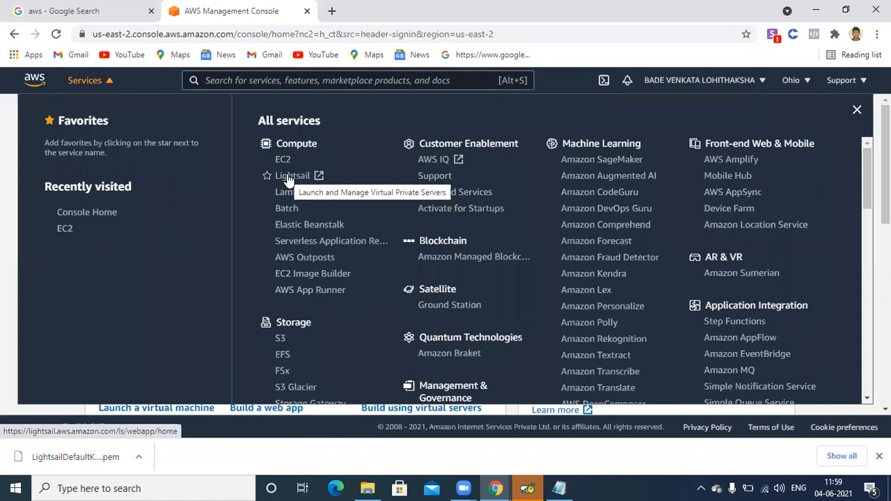
left_click(299, 80)
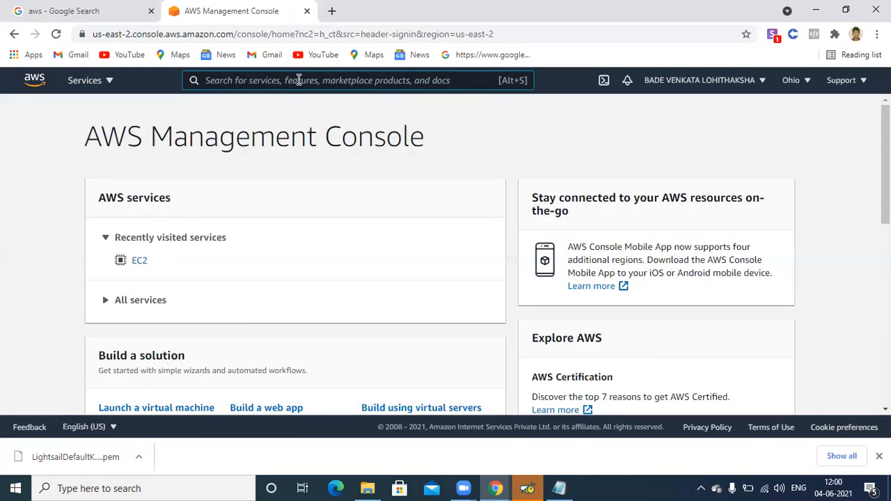
type("Ligh")
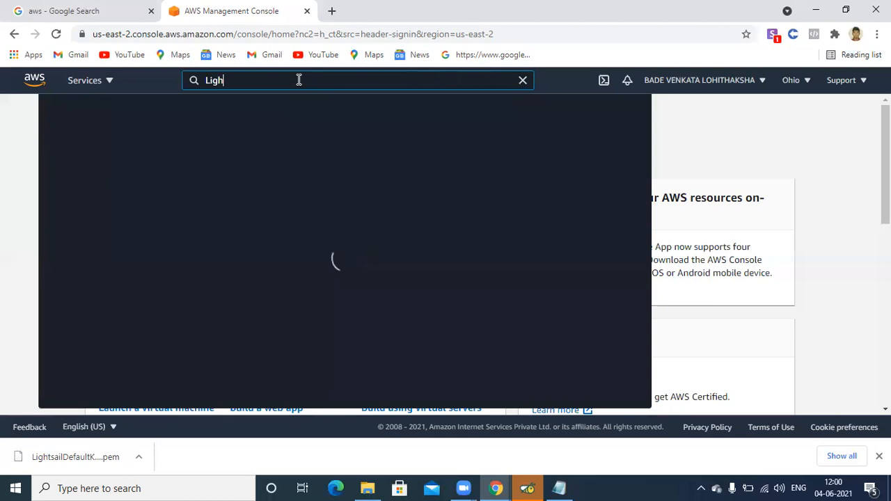
type("tsail")
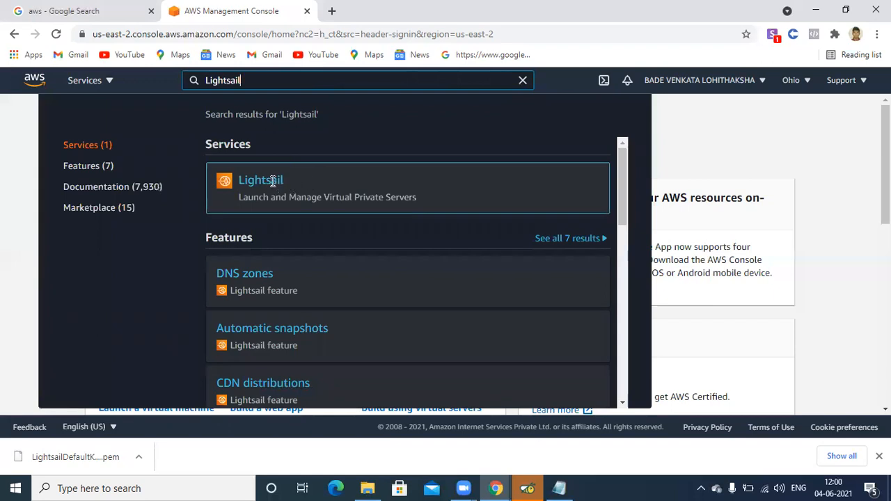
mouse_move(265, 185)
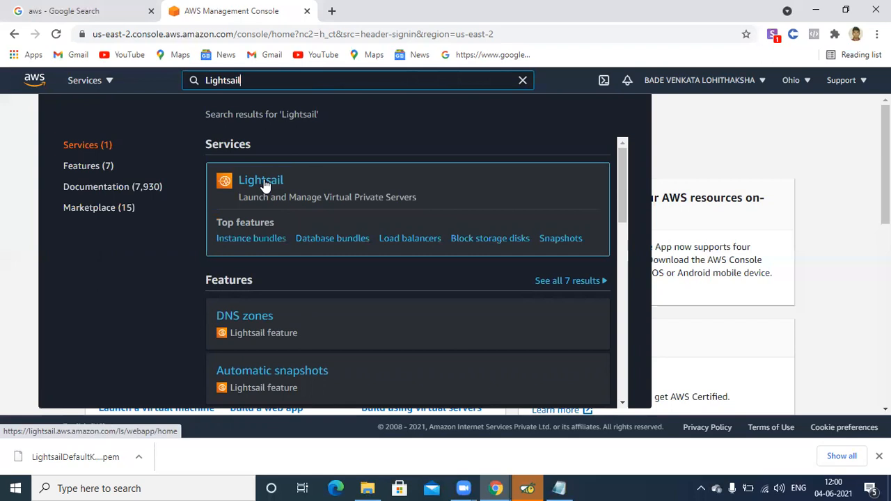
left_click(264, 185)
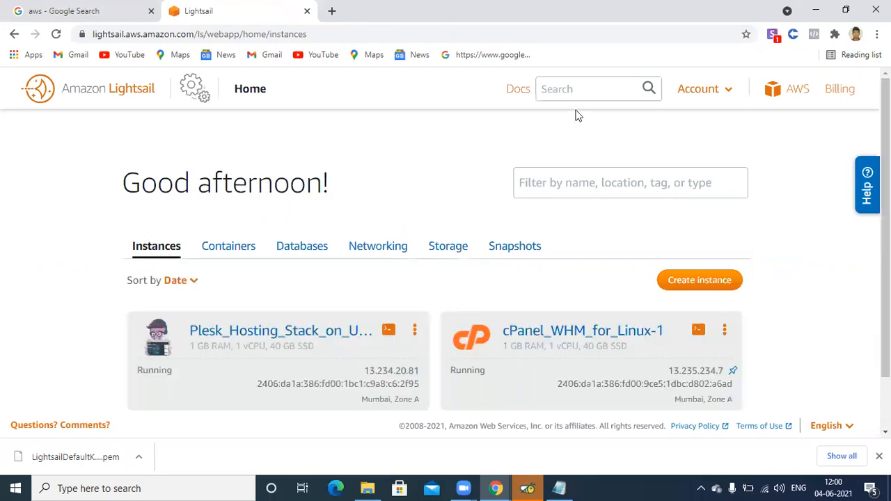
Step: Start creating a new Lightsail instance and show the available regions for its location
scroll(507, 244, "down", 1)
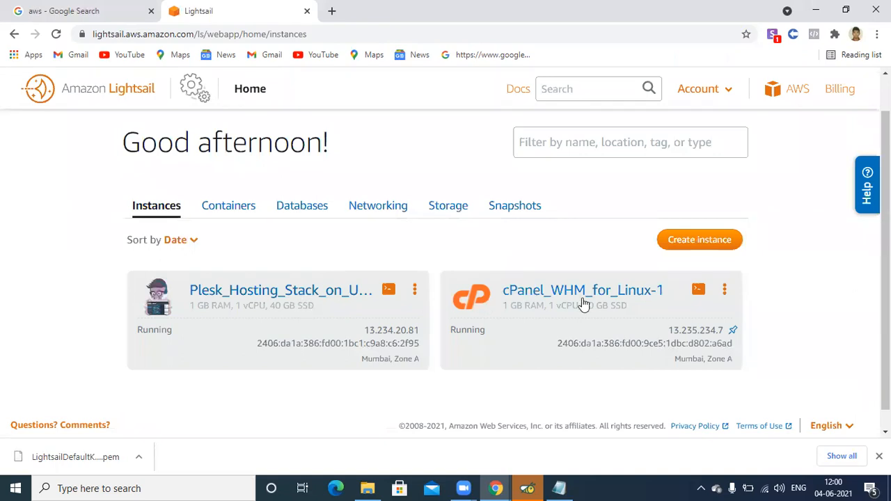
left_click(683, 243)
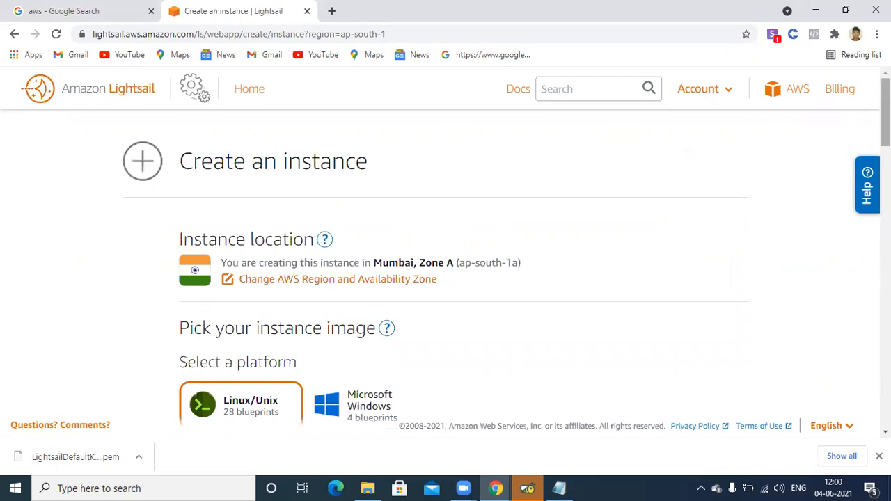
scroll(446, 265, "down", 1)
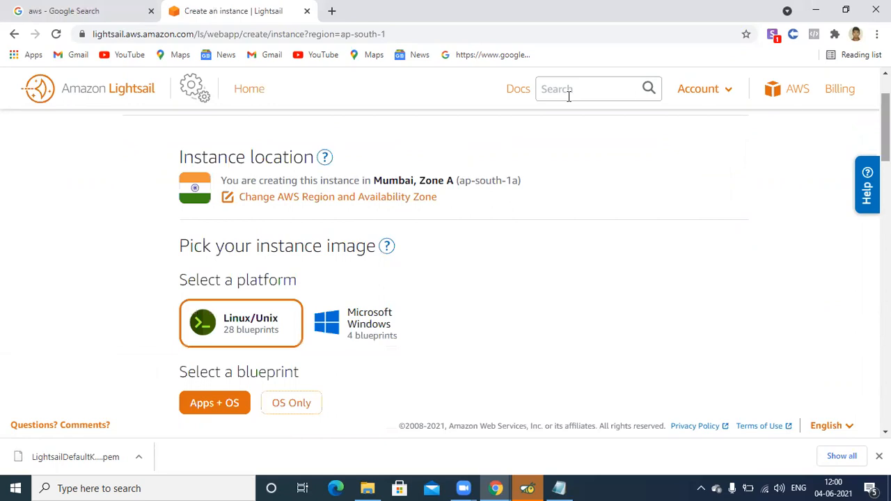
left_click(297, 201)
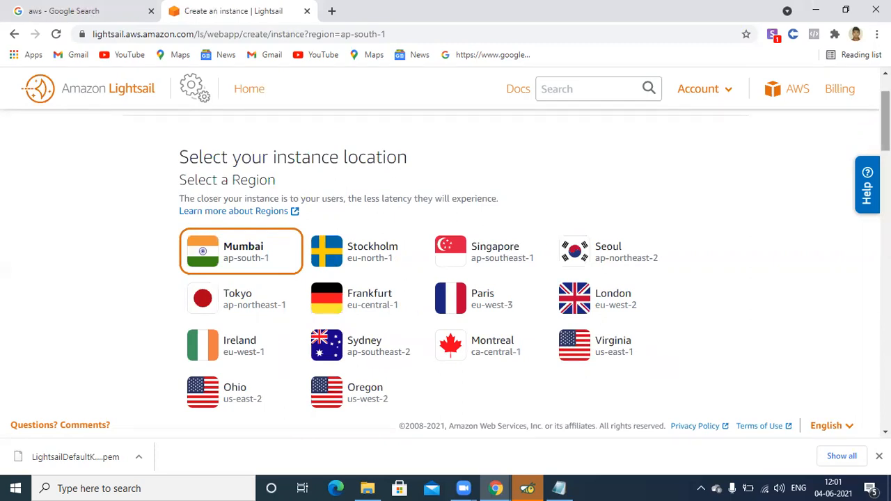
scroll(886, 139, "down", 2)
scroll(535, 267, "down", 3)
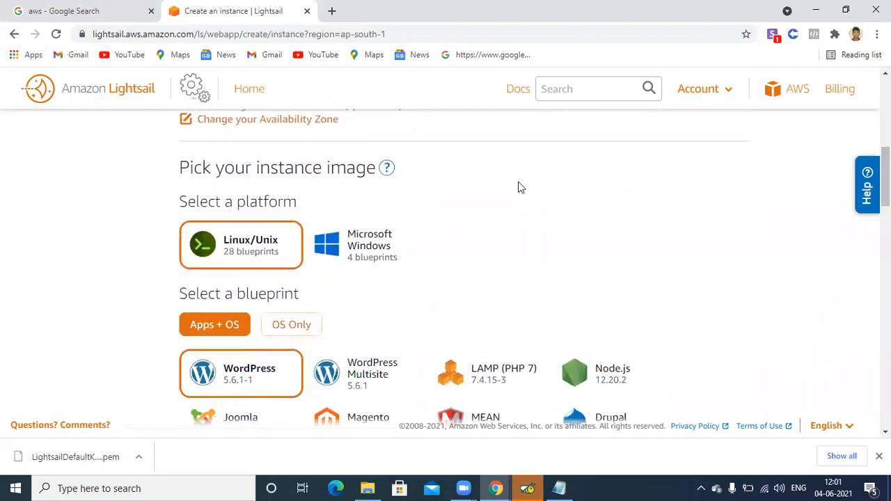
Step: Preview the Microsoft Windows blueprints and switch the instance platform back to Linux/Unix
left_click(360, 252)
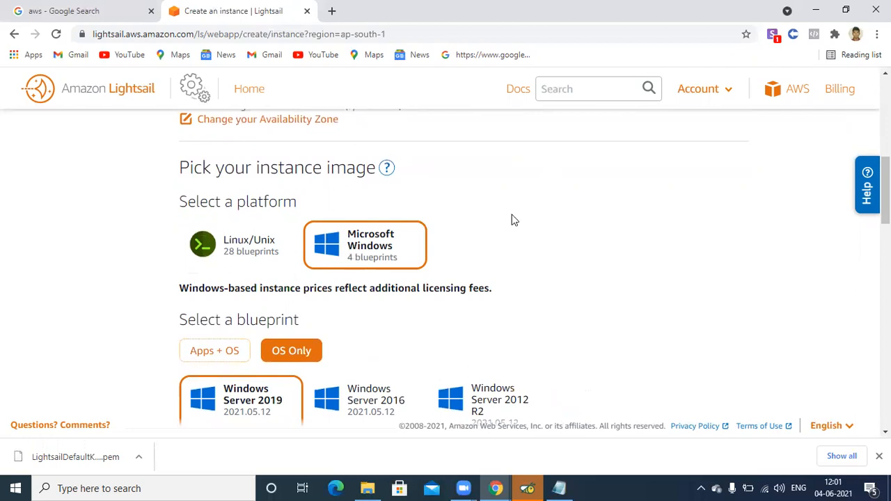
scroll(445, 279, "down", 3)
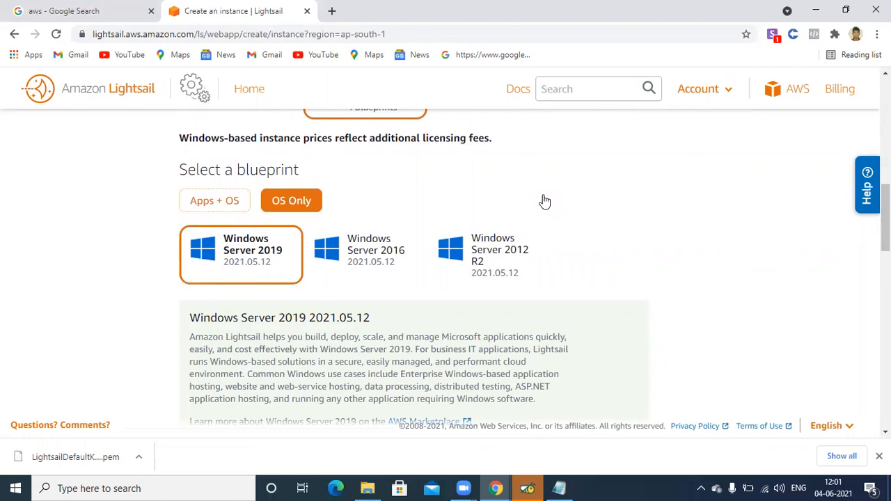
scroll(445, 278, "up", 2)
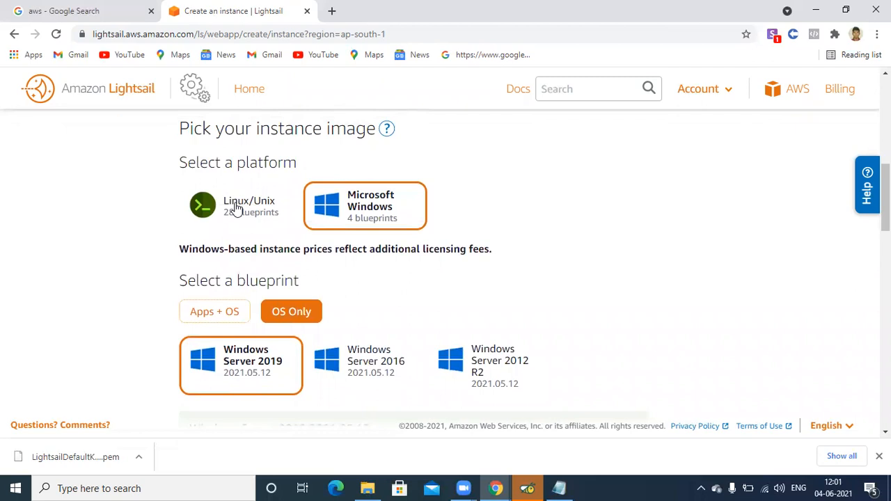
left_click(237, 209)
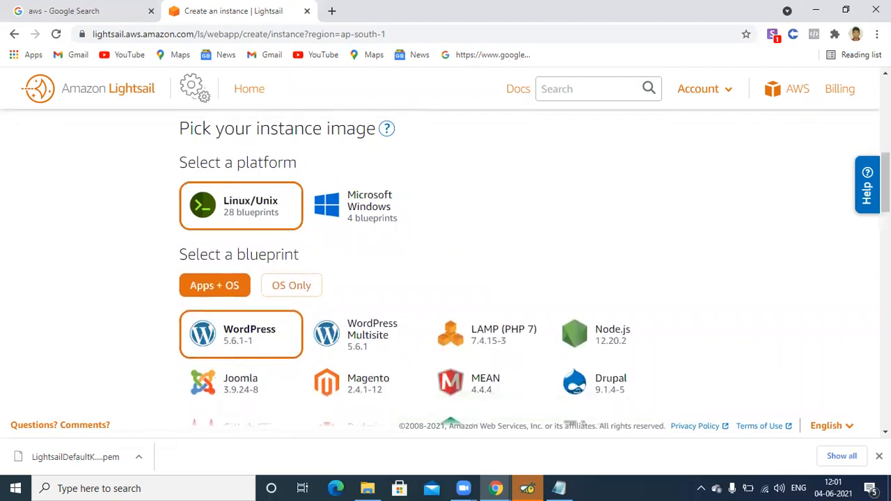
Step: Open the SSH key pair manager for the WordPress instance and download the default key pair
scroll(529, 271, "down", 2)
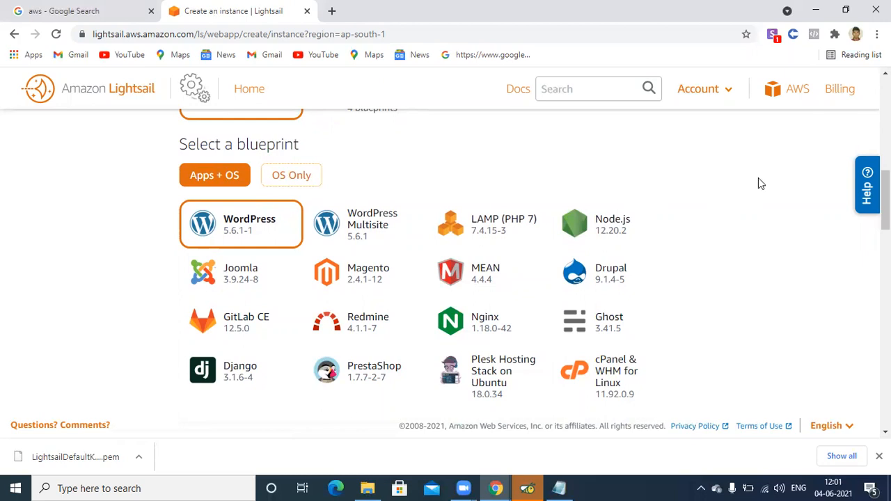
scroll(885, 209, "down", 1)
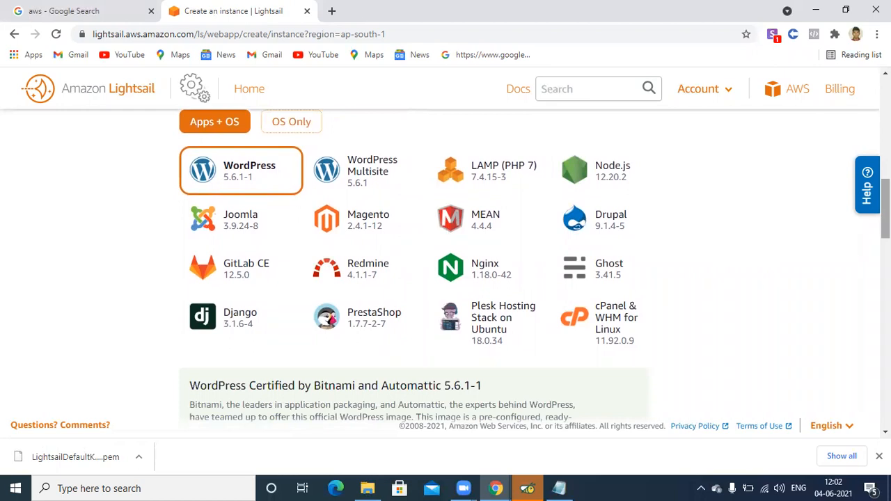
scroll(536, 265, "down", 6)
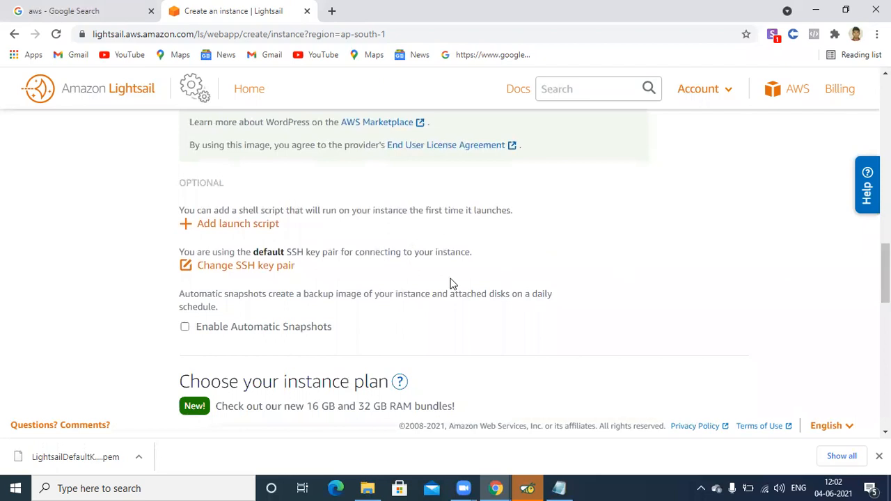
left_click(257, 270)
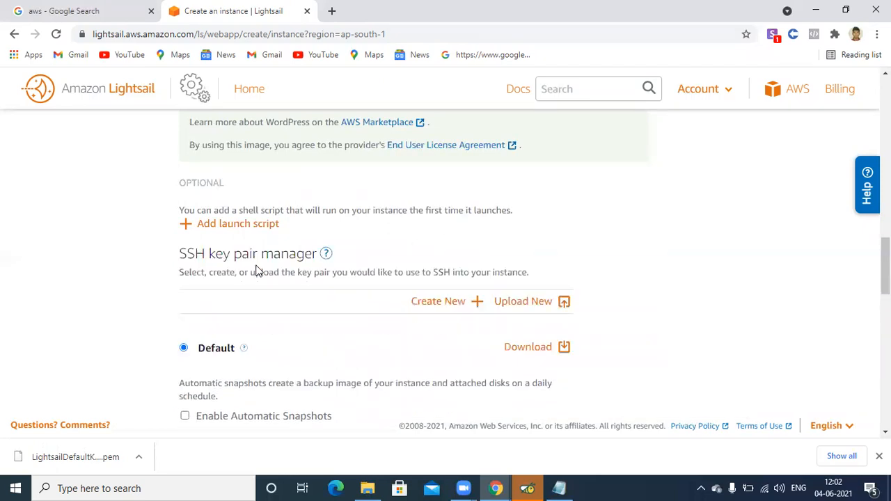
left_click(538, 350)
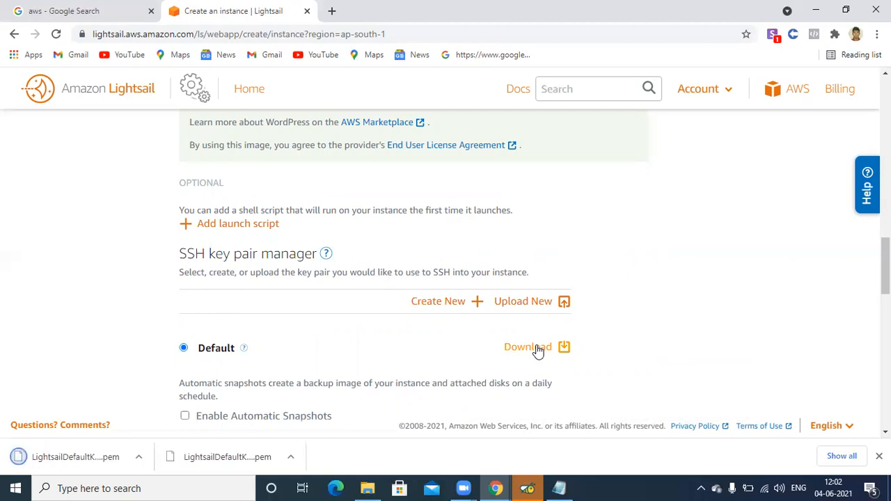
Step: Create the WordPress instance, leaving the remaining plan, name and tag settings at their defaults
scroll(832, 316, "down", 4)
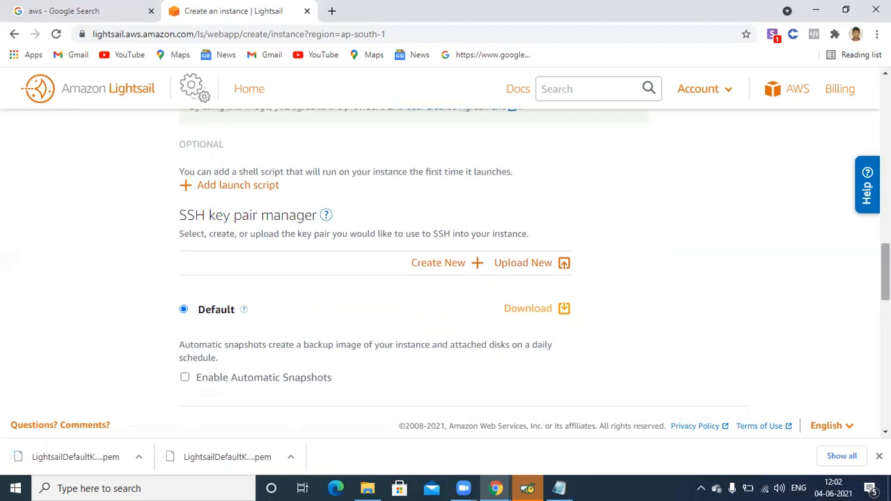
scroll(517, 390, "down", 10)
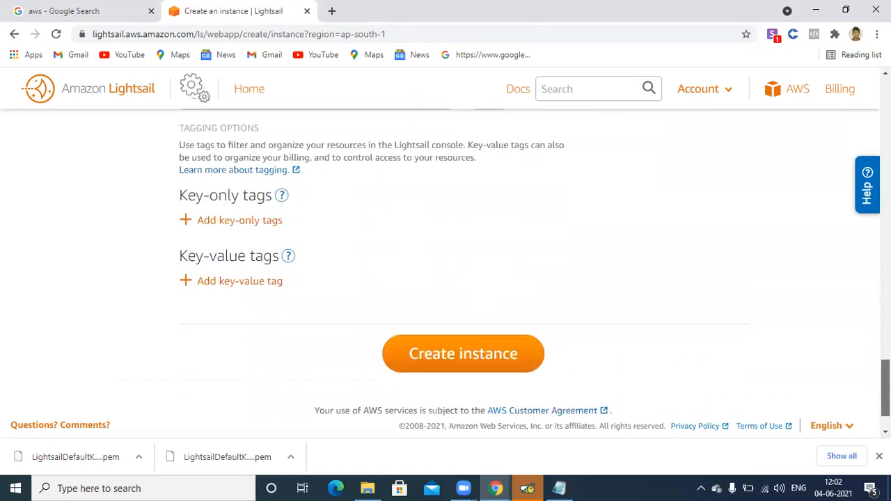
left_click(437, 357)
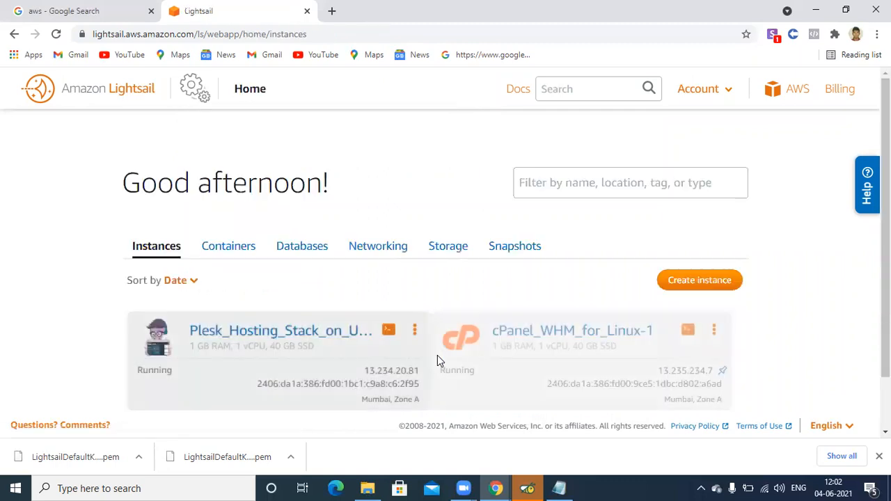
Step: Open PuTTYgen and load the private key file LightsailDefaultKey-ap-south-1 (1).pem from Downloads
left_click(163, 487)
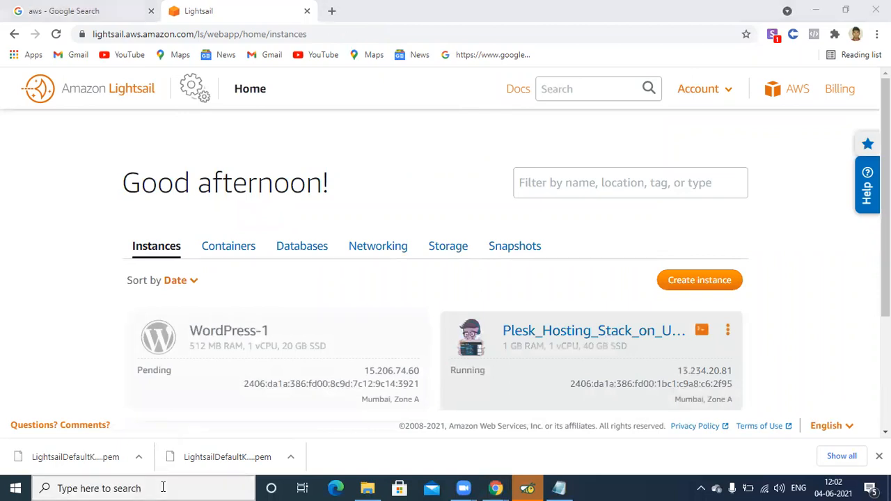
type("putty")
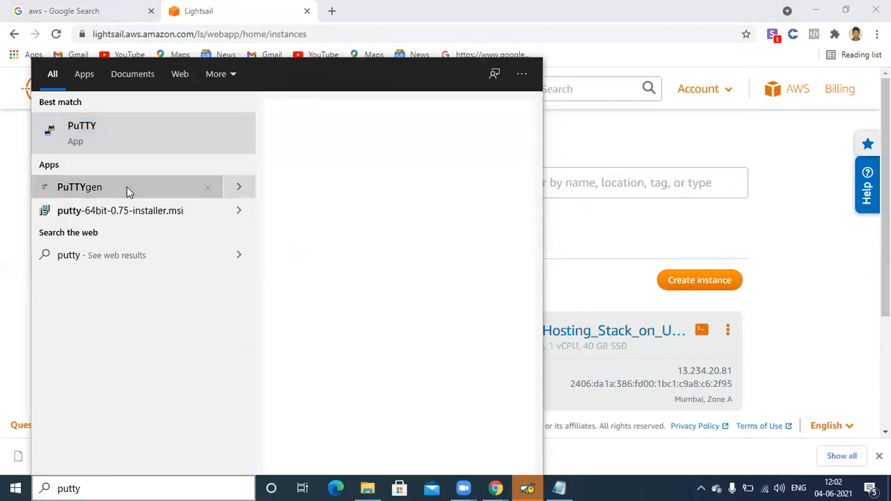
left_click(126, 187)
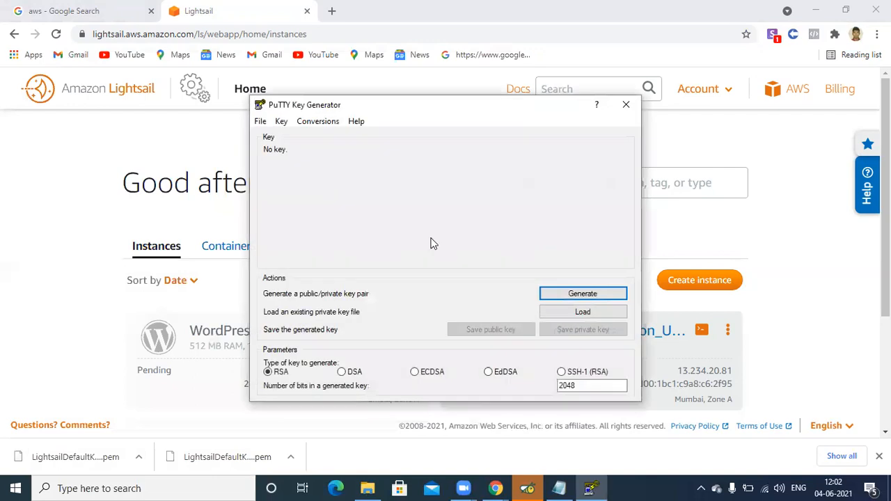
left_click(566, 315)
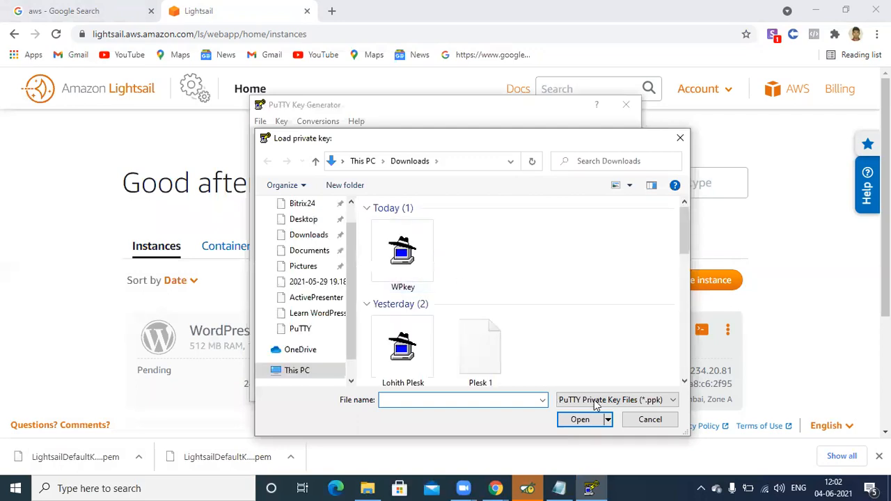
left_click(595, 403)
left_click(600, 420)
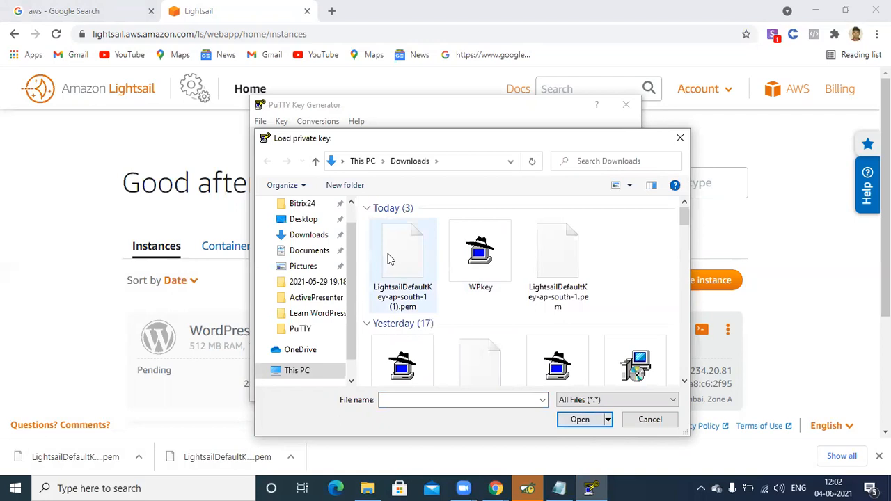
left_click(389, 259)
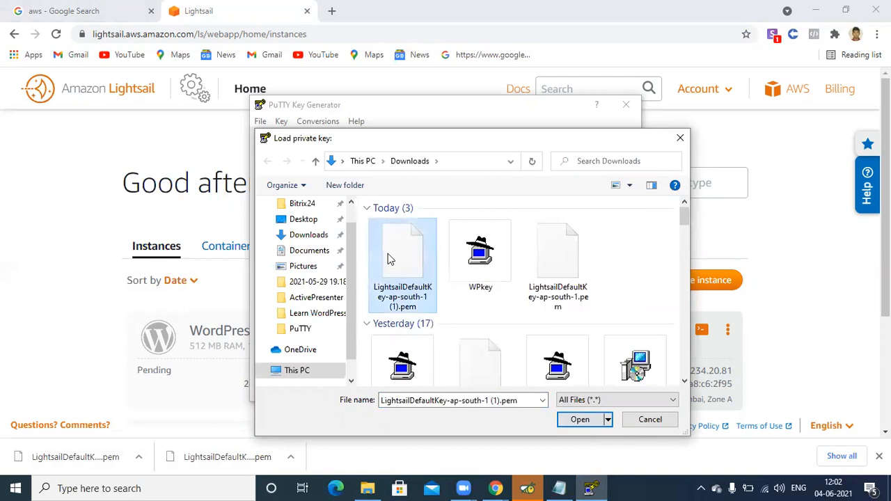
left_click(587, 420)
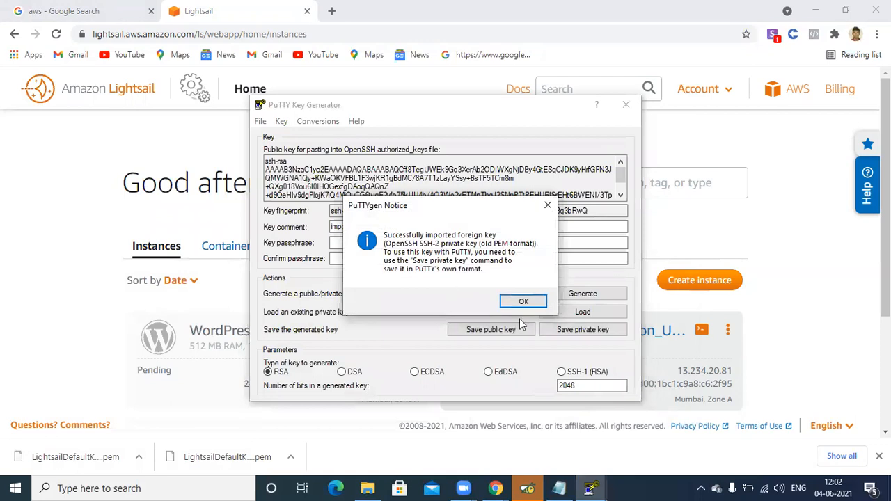
left_click(523, 301)
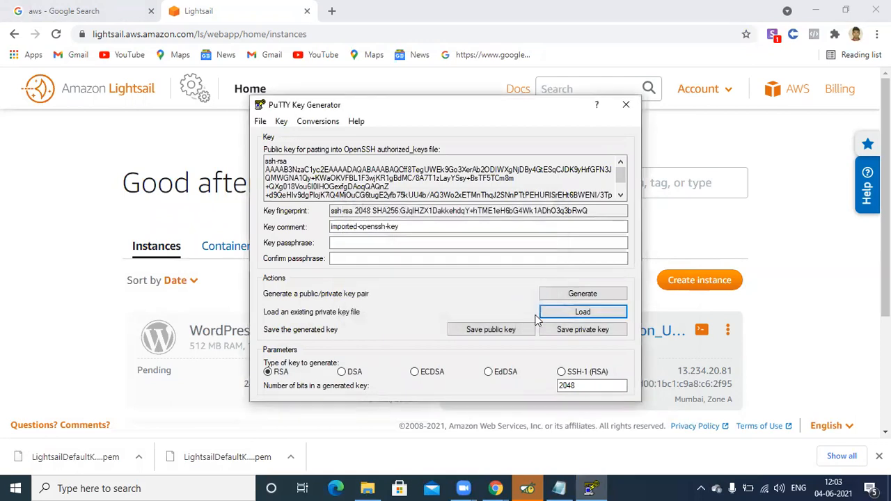
Step: Save the private key without a passphrase as WP Key 1 in PPK format in Downloads, and close PuTTYgen
left_click(564, 334)
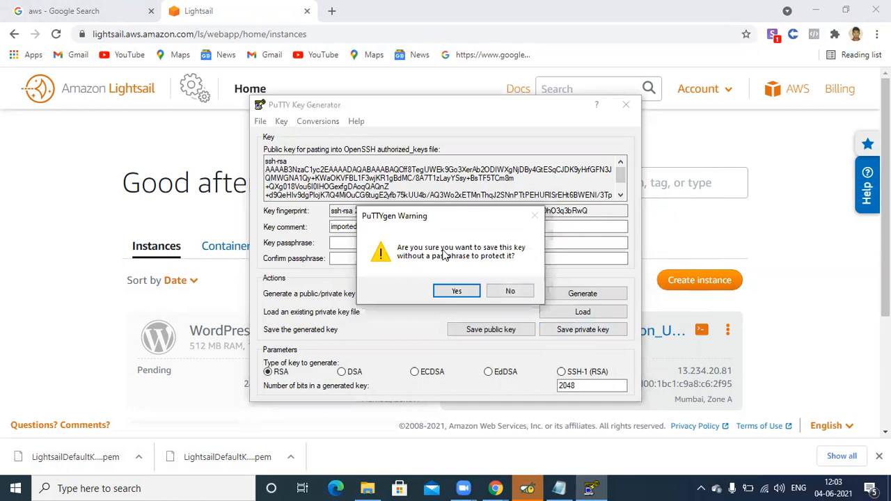
left_click(457, 291)
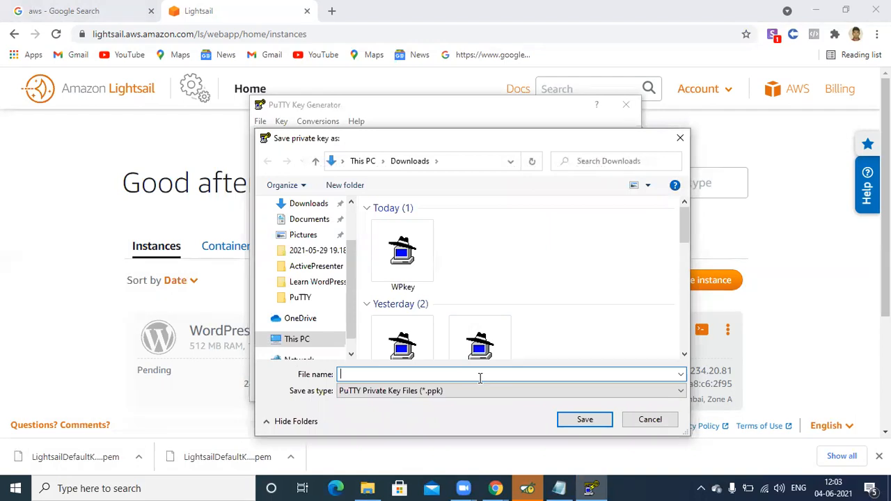
type("WP")
type(" KKKKKKKKKKKK")
key("BackSpace")
key("BackSpace")
key("BackSpace")
key("BackSpace")
key("BackSpace")
key("BackSpace")
key("BackSpace")
key("BackSpace")
key("BackSpace")
key("BackSpace")
key("BackSpace")
type("ey 1")
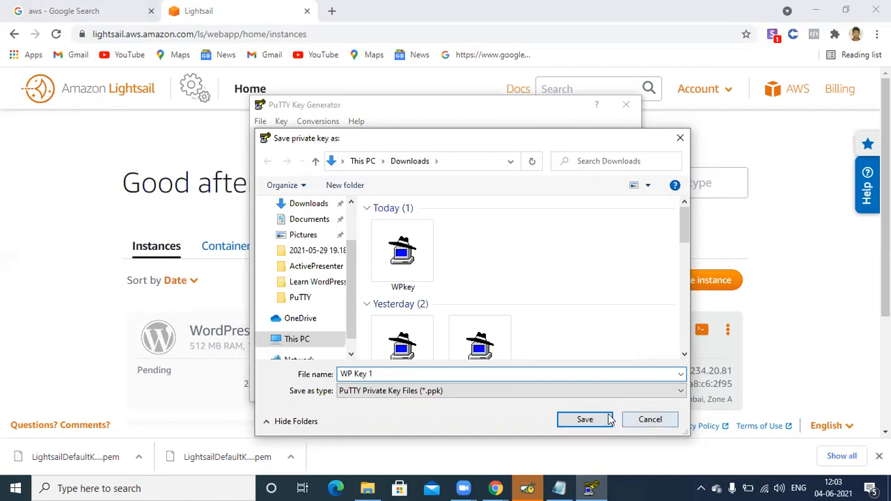
left_click(576, 422)
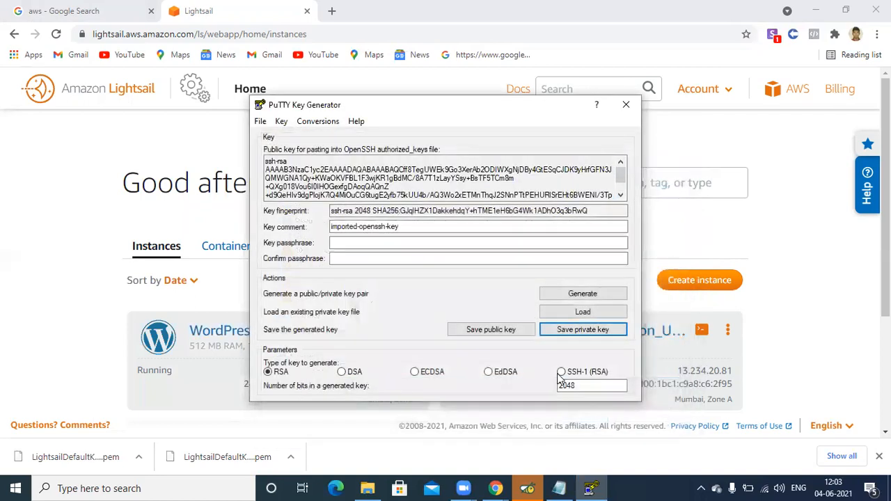
left_click(630, 106)
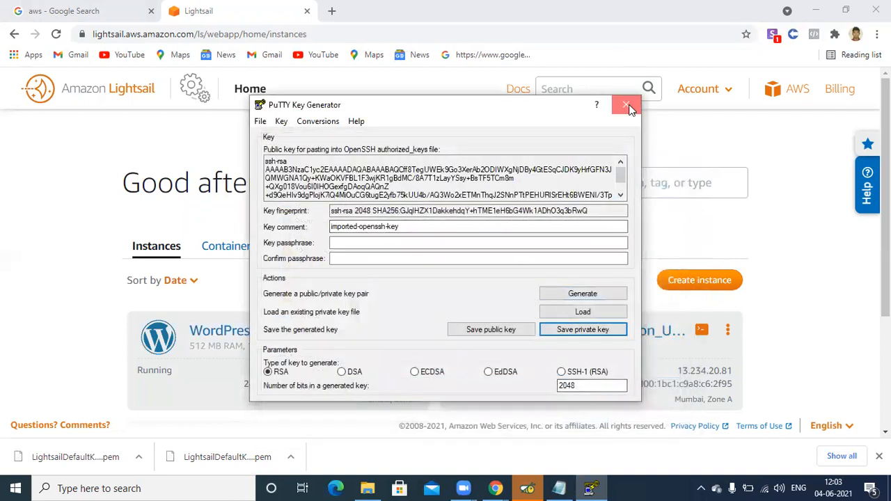
Step: Open the WordPress-1 instance in Lightsail and copy its public IP address
left_click(224, 331)
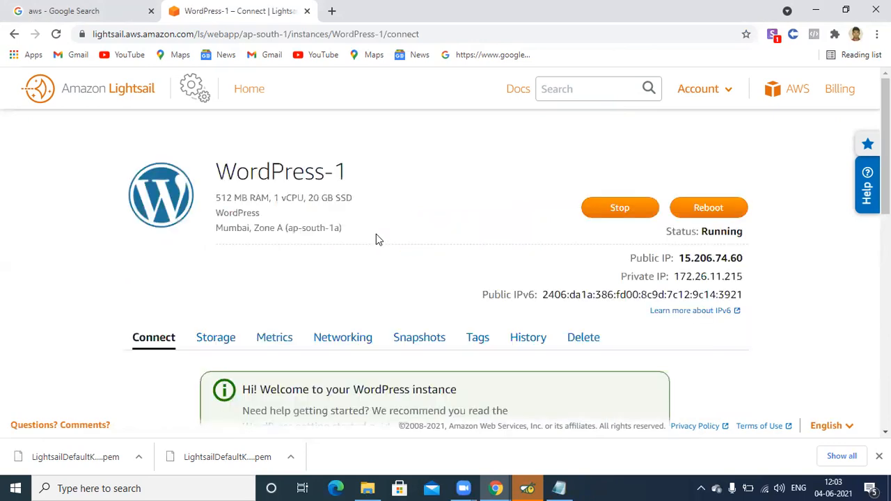
left_click_drag(885, 146, 885, 166)
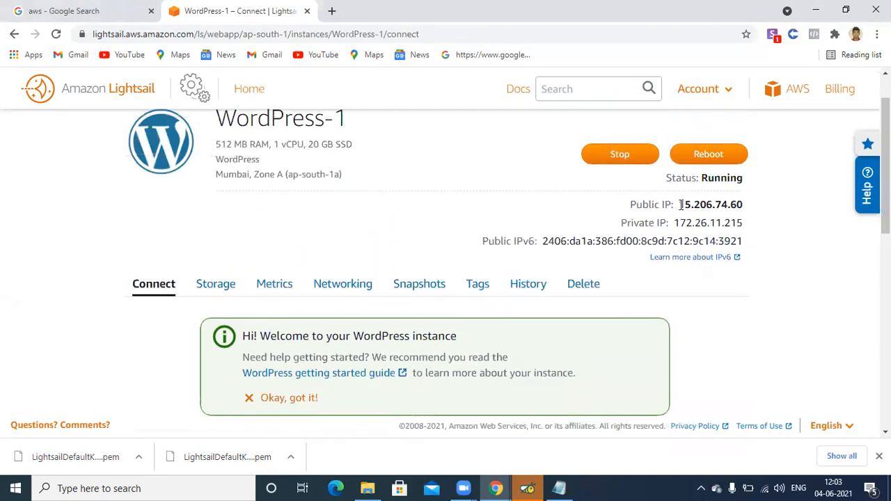
left_click_drag(680, 204, 749, 207)
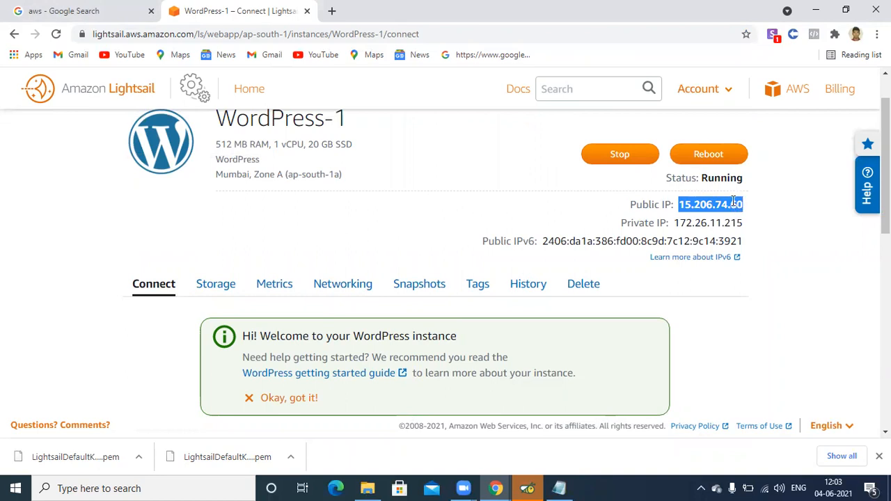
right_click(737, 206)
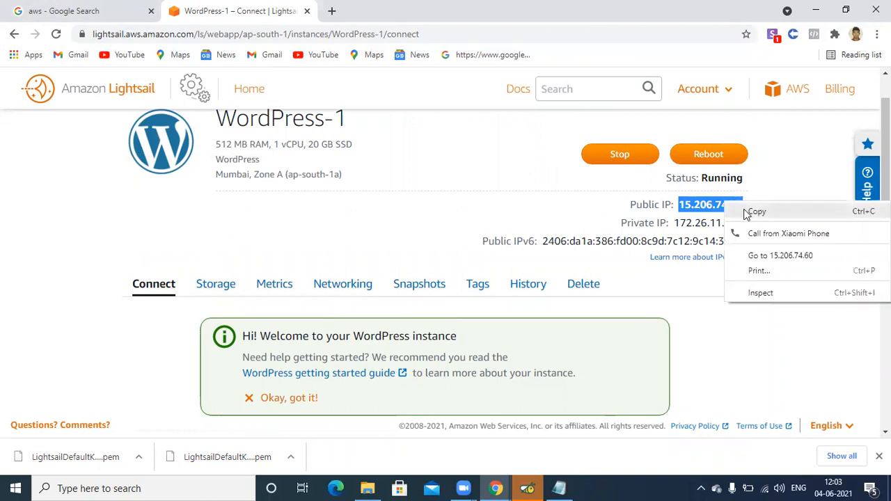
left_click(756, 212)
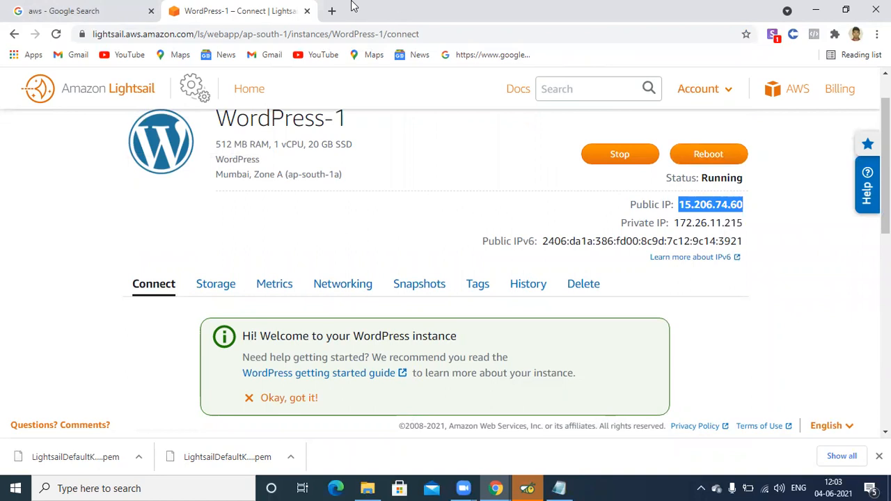
left_click(331, 10)
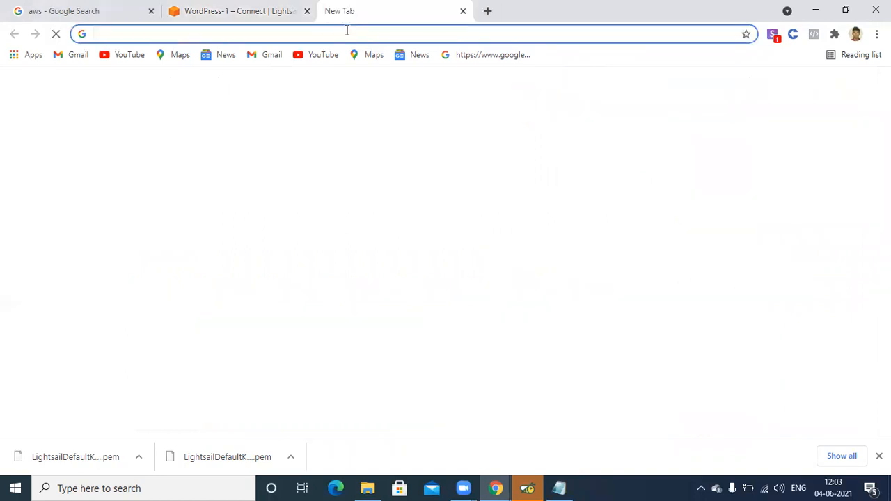
left_click(347, 32)
right_click(347, 32)
left_click(380, 117)
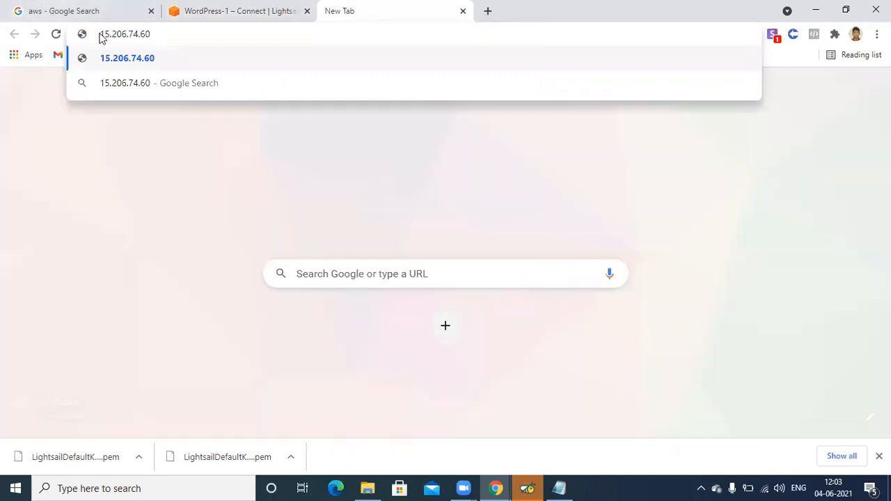
left_click(100, 34)
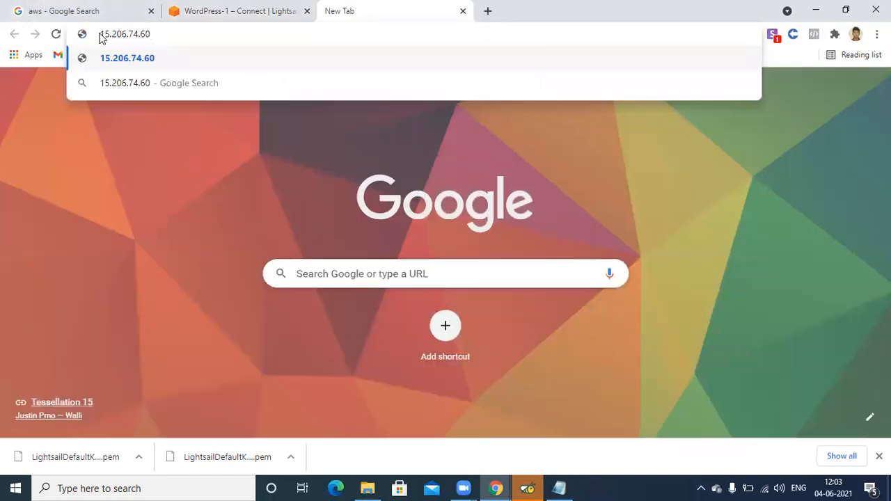
type("https://")
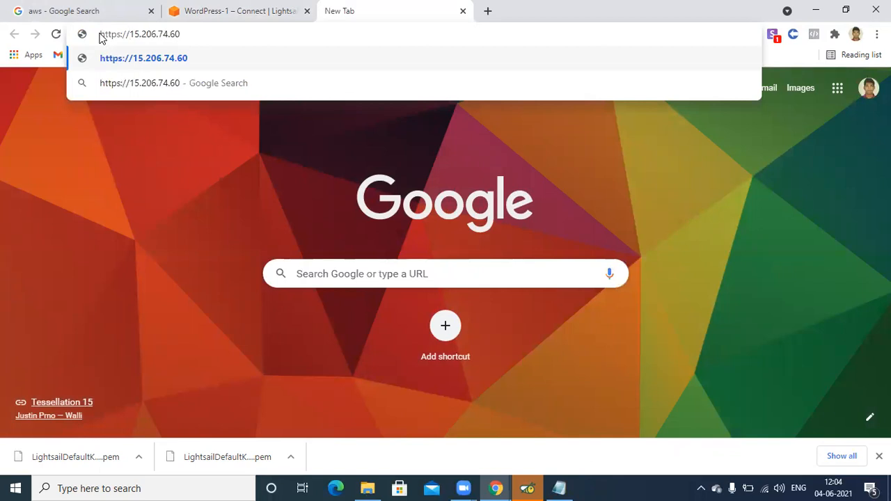
left_click(162, 65)
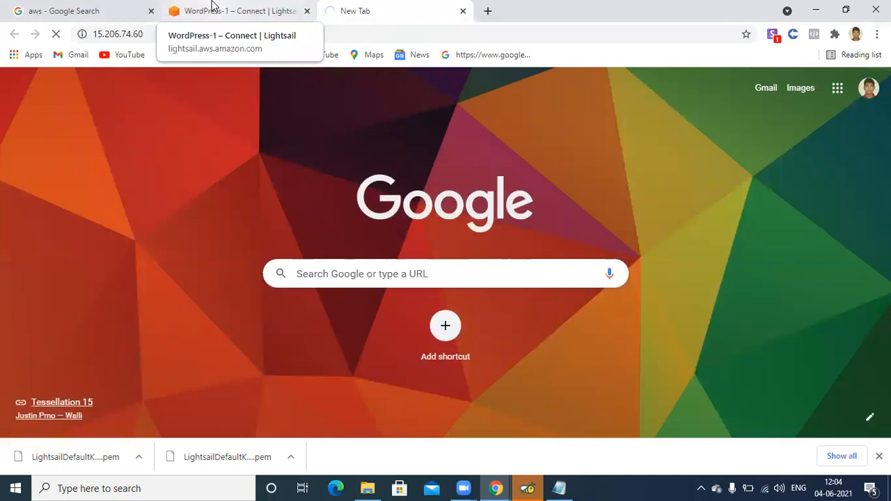
left_click(213, 4)
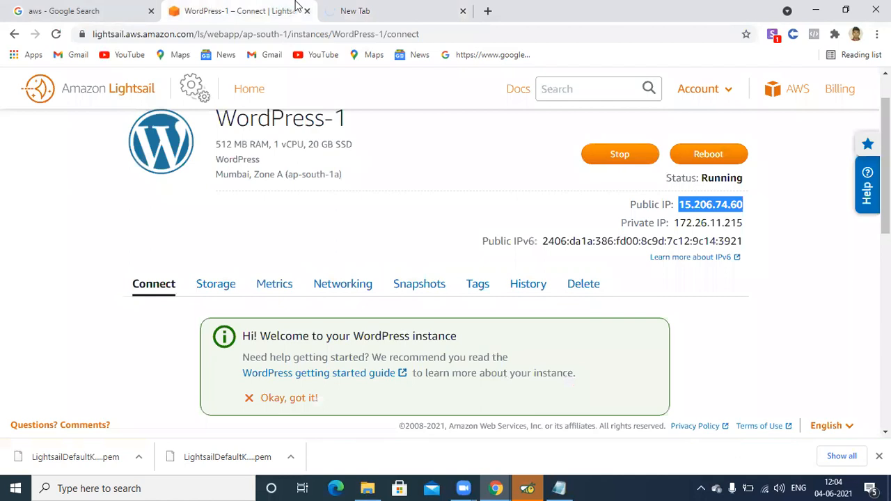
left_click(382, 5)
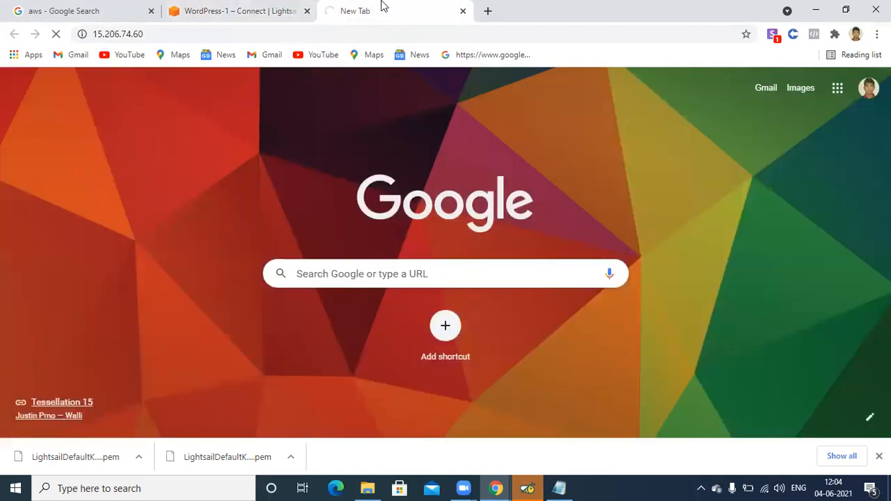
left_click(245, 5)
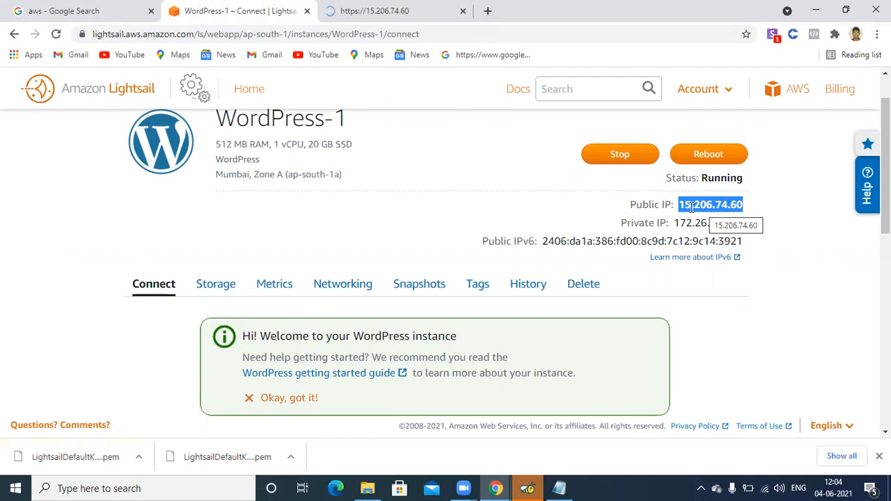
left_click(376, 7)
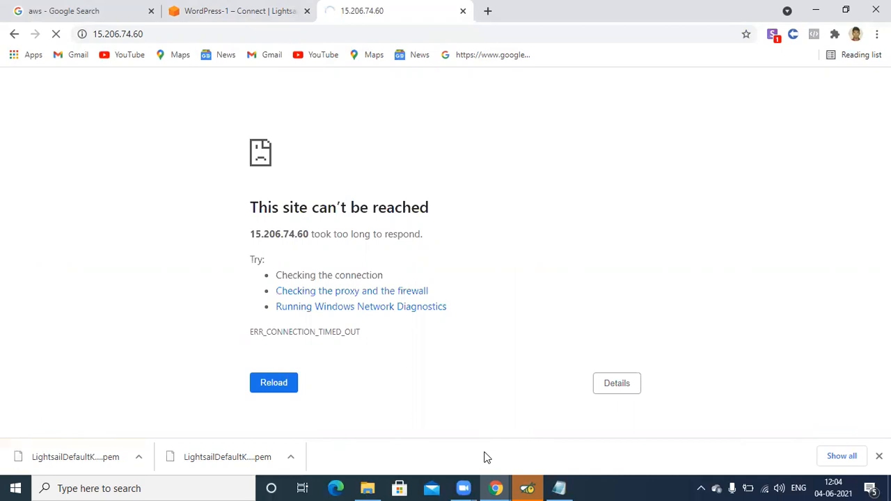
left_click(230, 8)
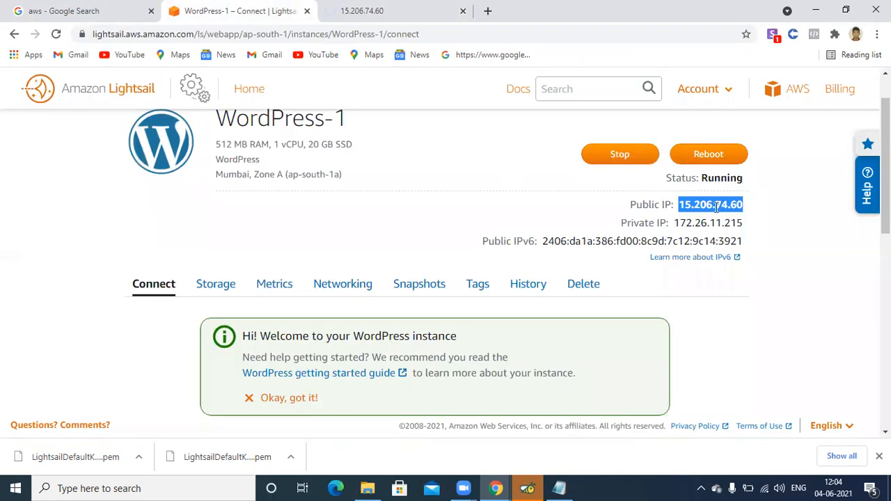
scroll(536, 235, "down", 4)
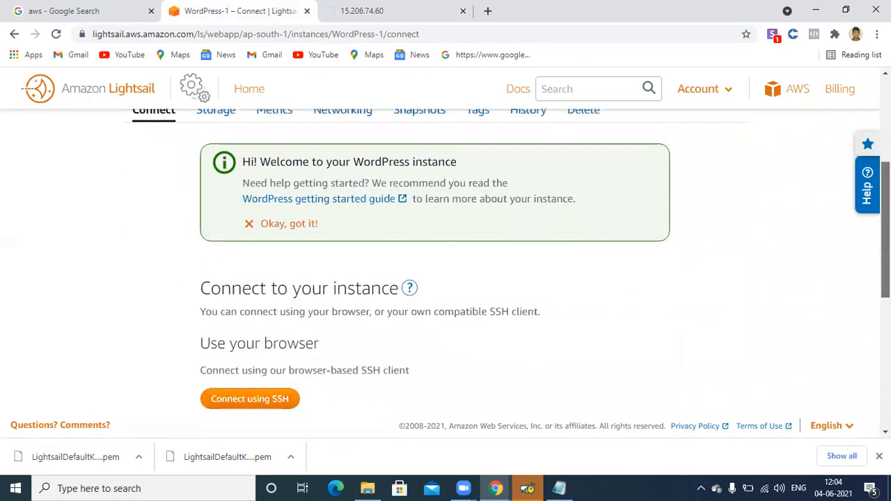
Step: Return to the site's tab and proceed past the certificate warning to the WordPress site at 15.206.74.60
left_click(357, 5)
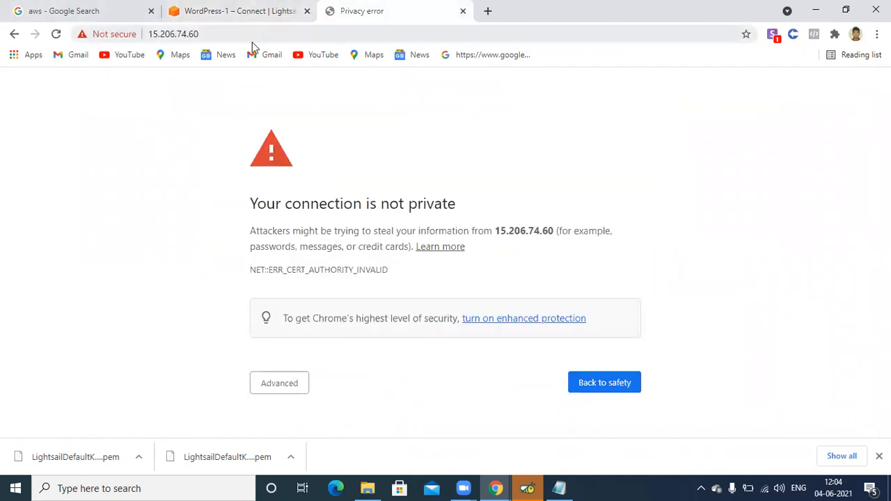
left_click(261, 391)
scroll(626, 327, "down", 2)
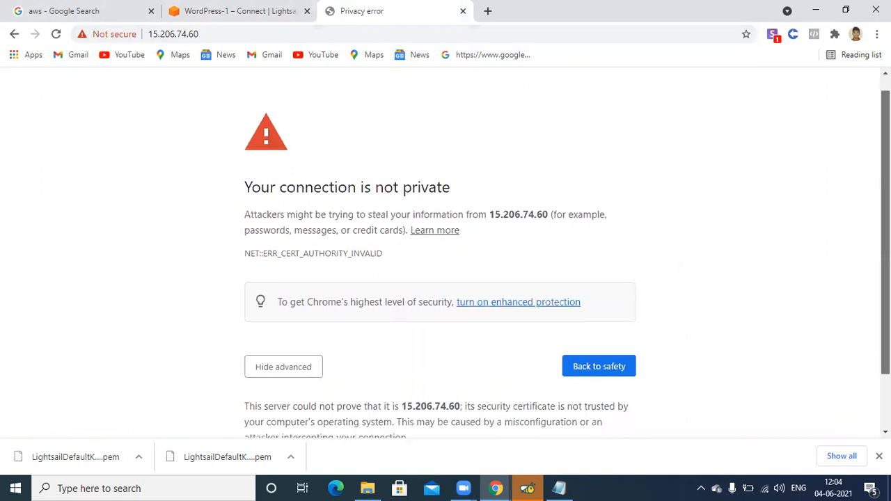
left_click(286, 399)
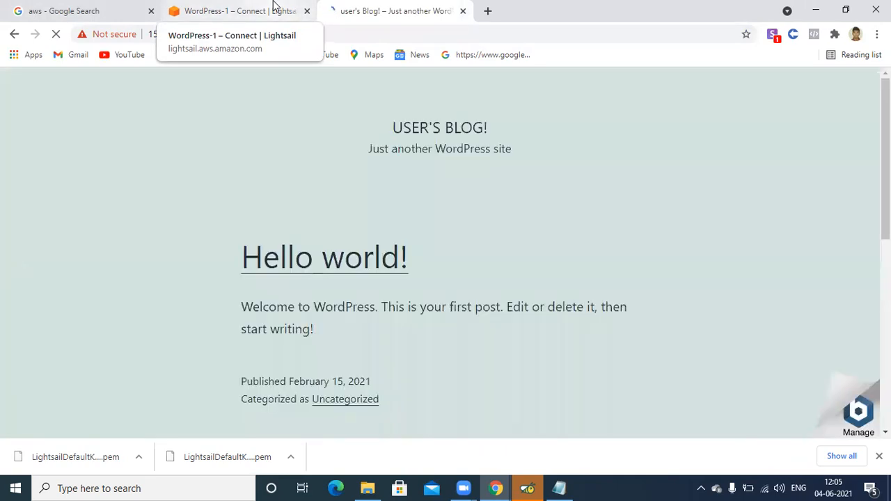
Step: Look over the default home page of the new WordPress site from the first post to the footer
left_click(274, 9)
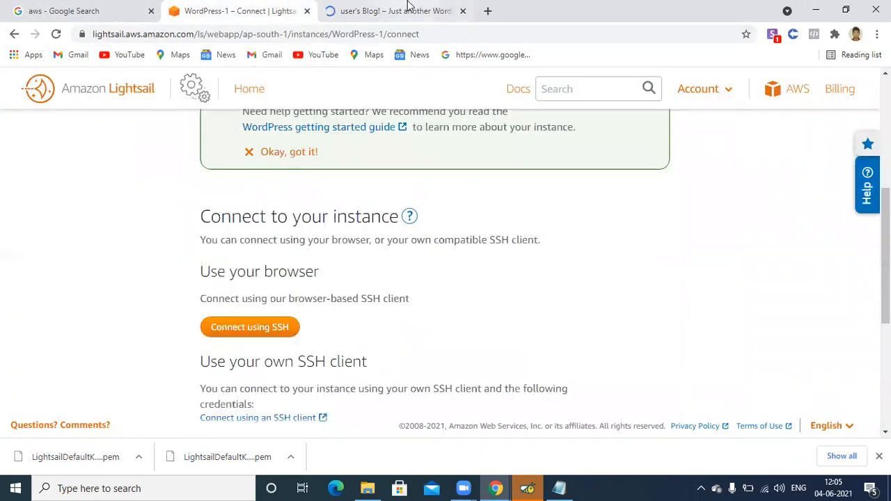
left_click(408, 6)
scroll(724, 119, "down", 4)
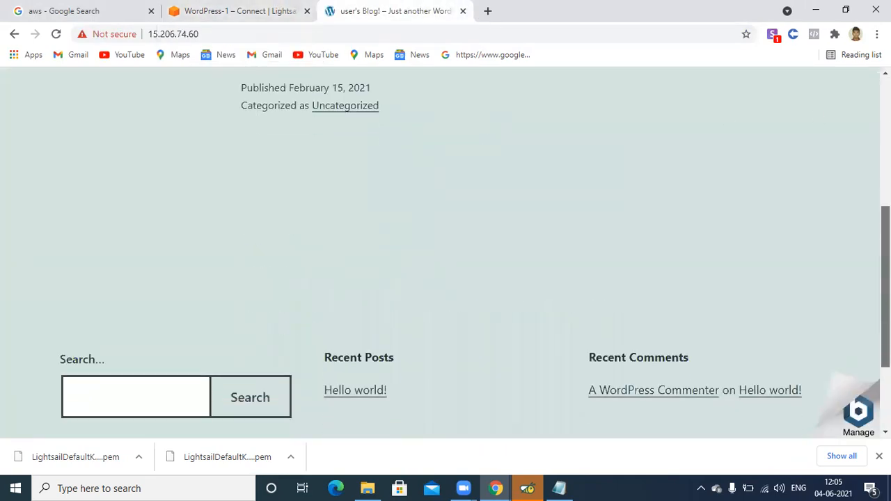
scroll(868, 92, "up", 7)
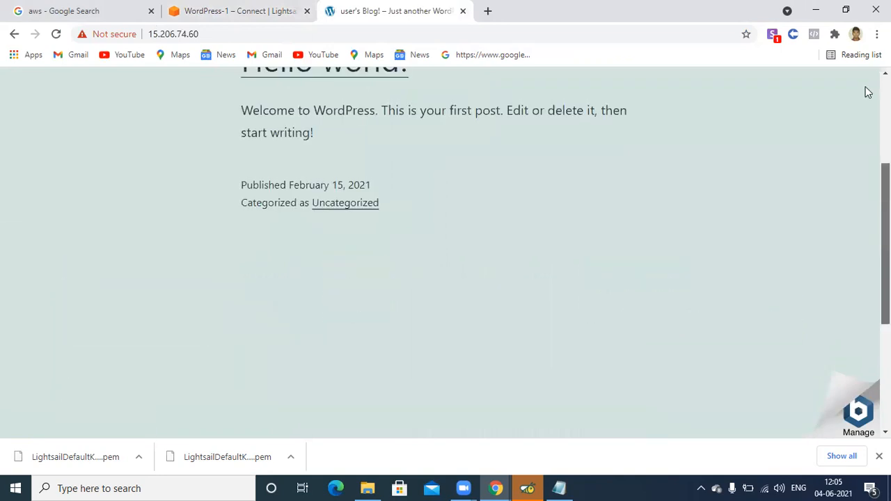
left_click(223, 9)
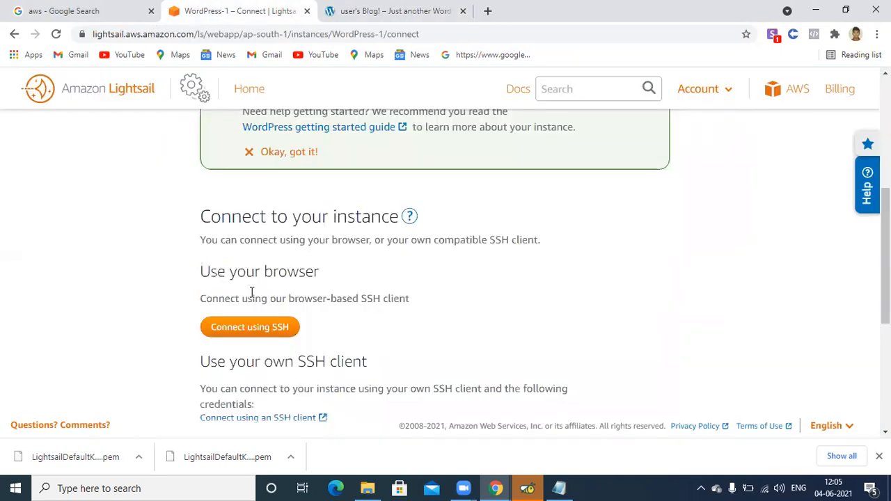
left_click(381, 6)
left_click(244, 34)
left_click(245, 36)
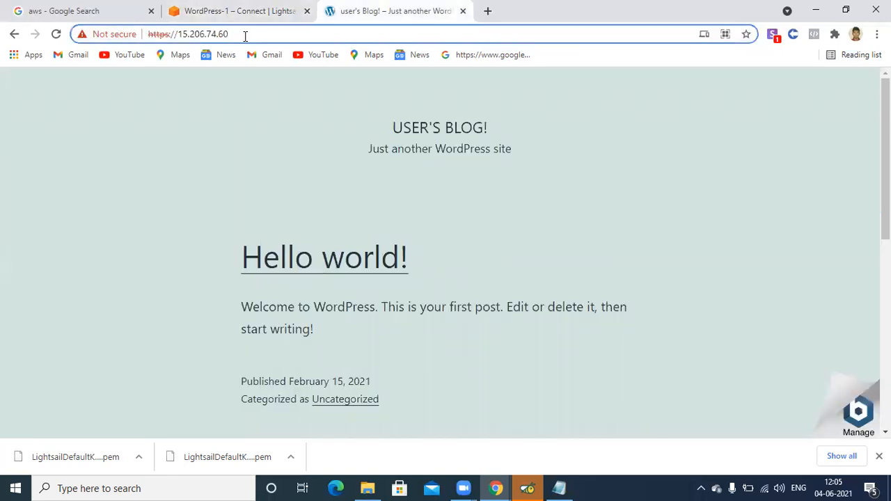
type("/wp-admin")
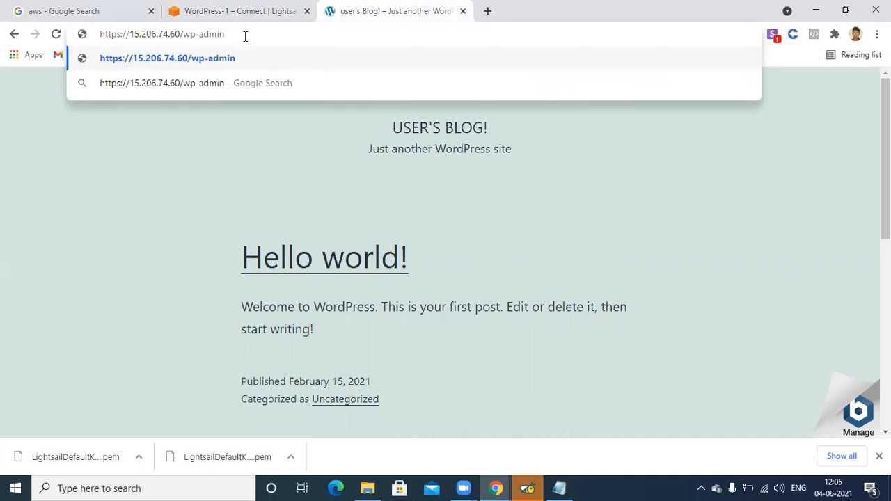
key("Return")
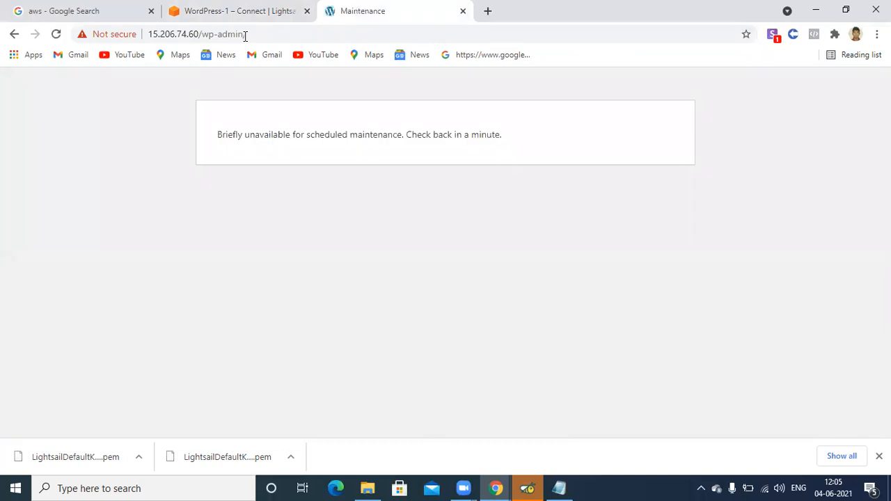
Step: Remove wp-admin from the address, reload the site's home page, and look it over down to the footer
left_click(258, 34)
left_click(258, 35)
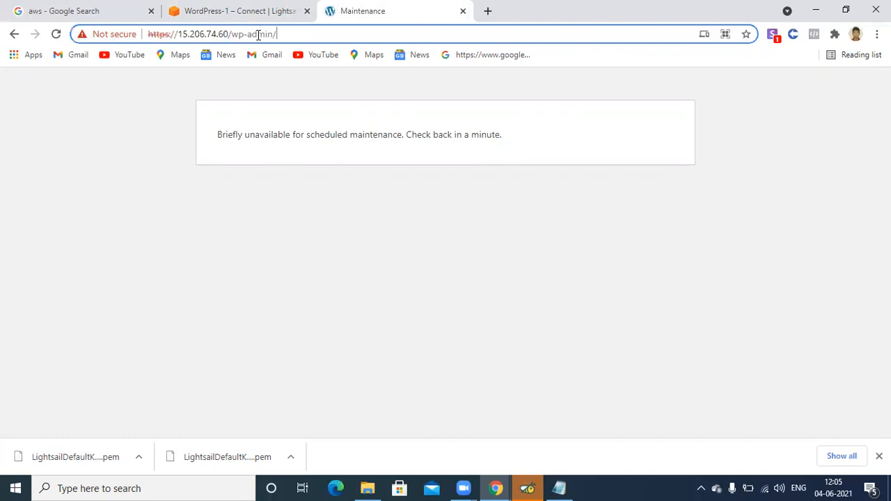
key("BackSpace")
key("BackSpace")
key("BackSpace")
key("BackSpace")
key("BackSpace")
key("BackSpace")
key("BackSpace")
key("BackSpace")
key("BackSpace")
key("BackSpace")
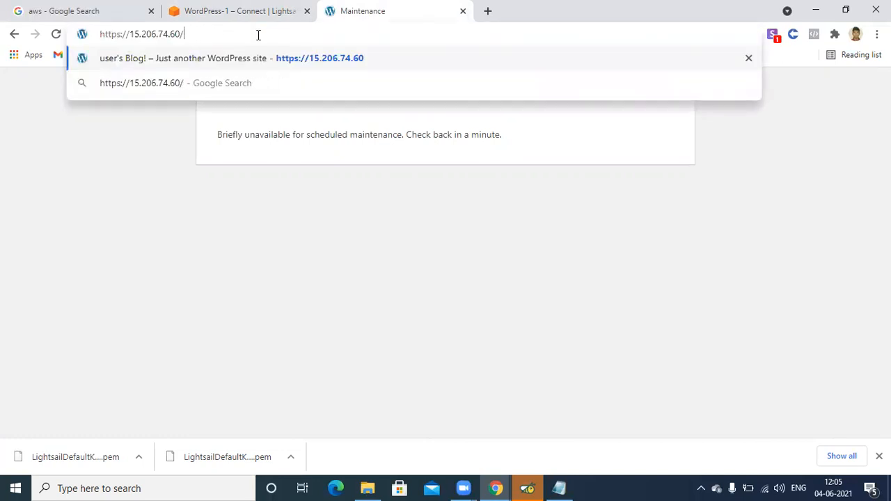
key("Return")
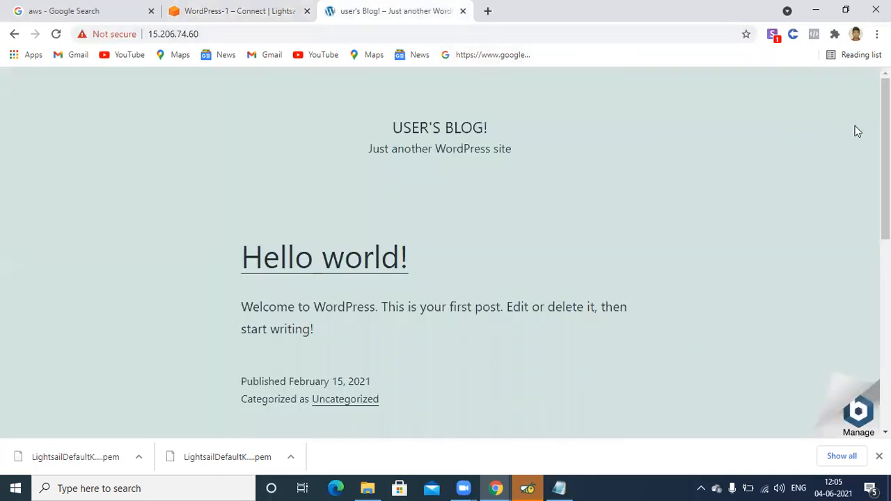
scroll(446, 251, "down", 10)
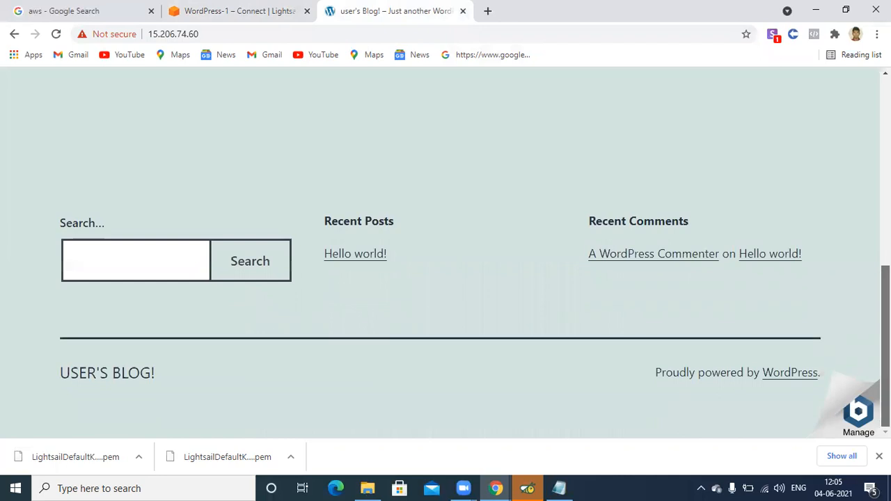
scroll(445, 250, "up", 4)
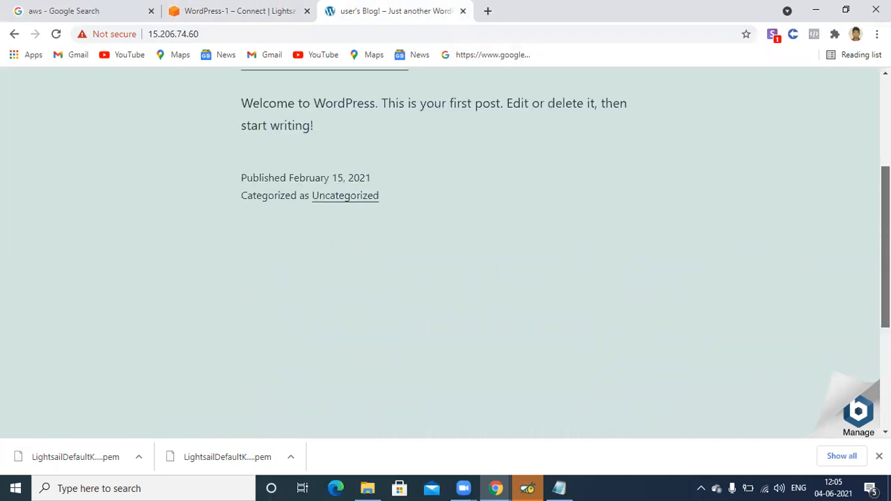
left_click(256, 6)
left_click(376, 10)
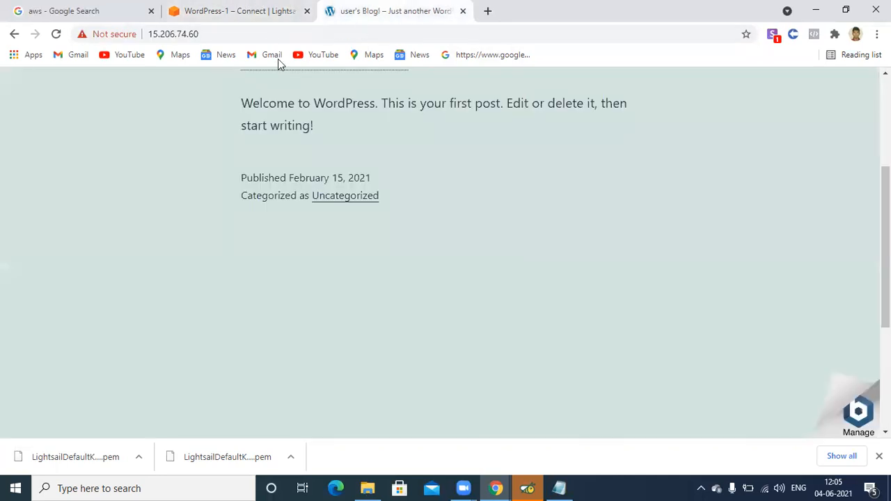
left_click(270, 38)
left_click(270, 39)
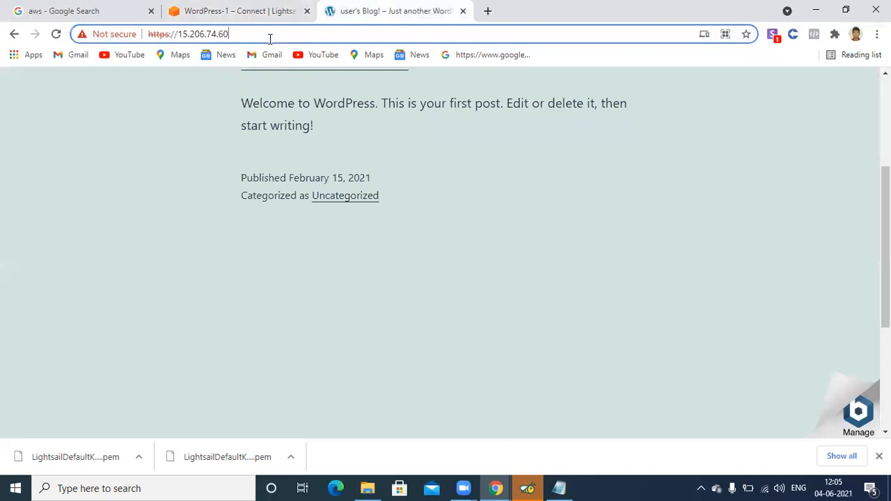
type("/")
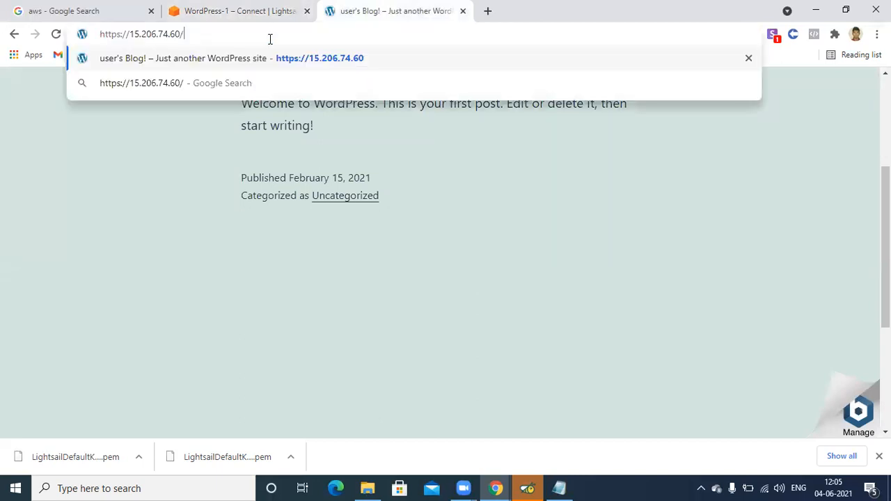
type("wp-admin")
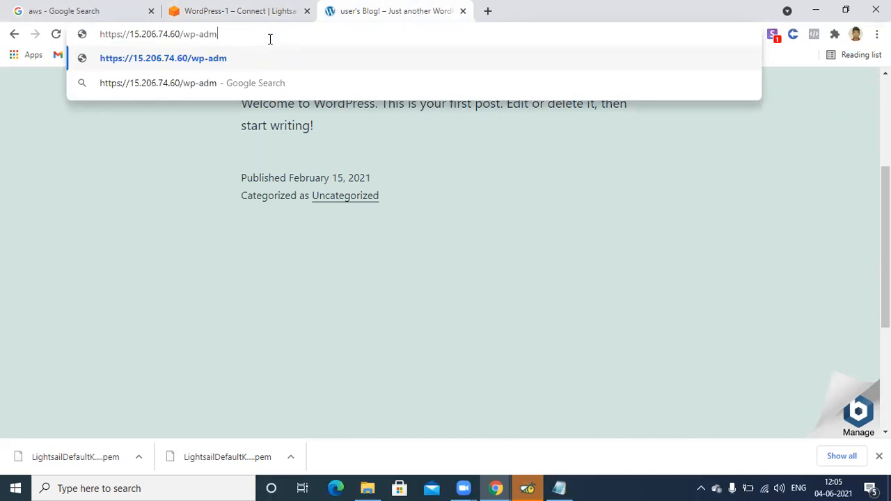
left_click(245, 65)
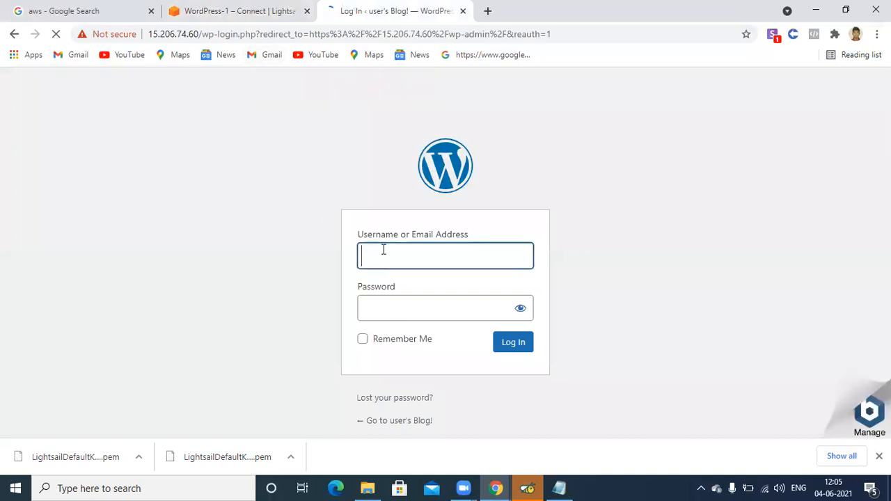
left_click(390, 250)
type("user")
Step: Connect to the WordPress-1 instance with Lightsail's browser-based SSH client and maximize the terminal window
left_click(256, 6)
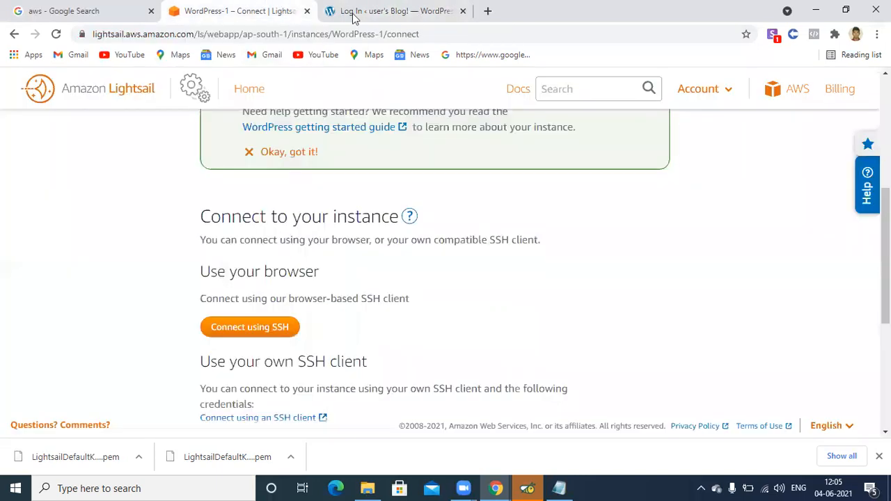
left_click(249, 329)
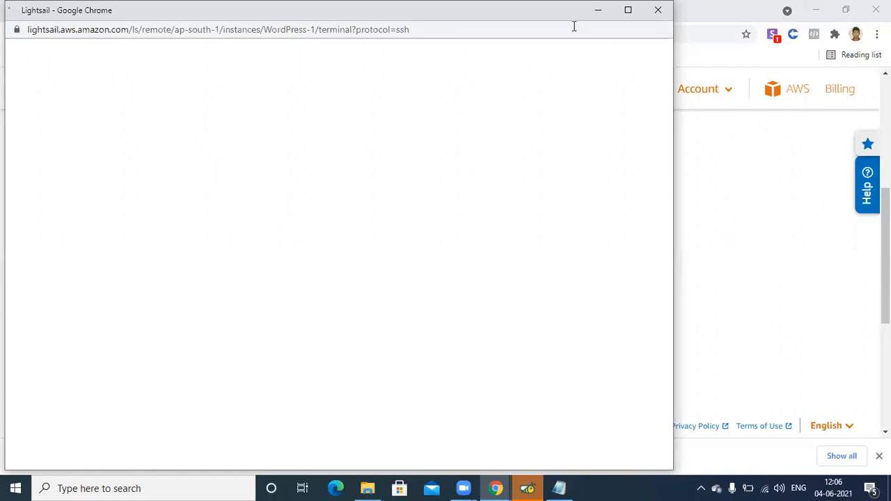
left_click(632, 11)
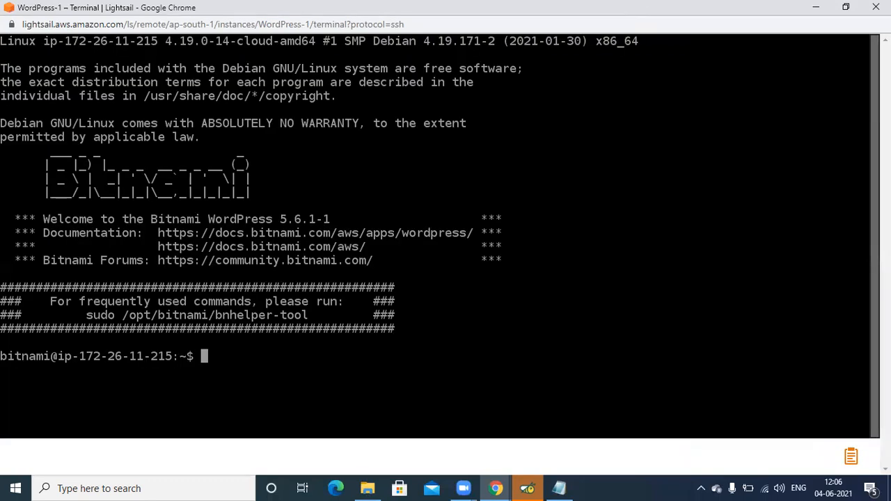
Step: Copy the command cat bitnami_application_password from the Notepad note and run it in the SSH terminal
left_click(559, 488)
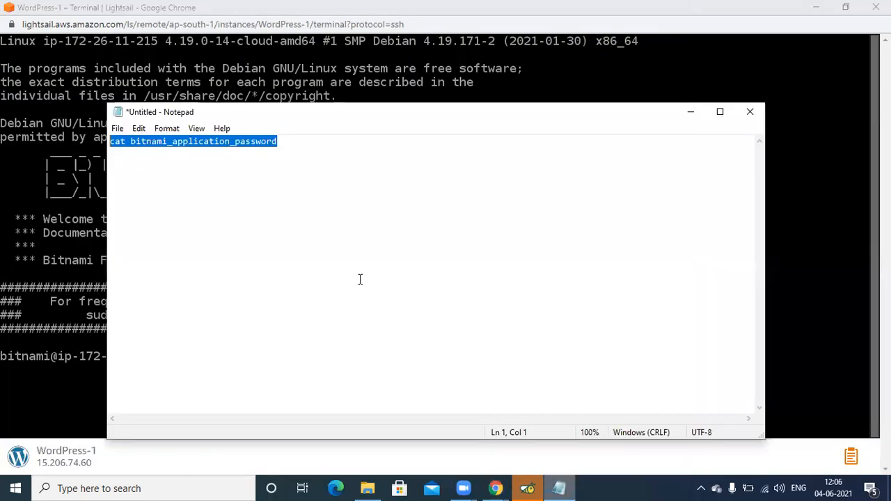
right_click(197, 142)
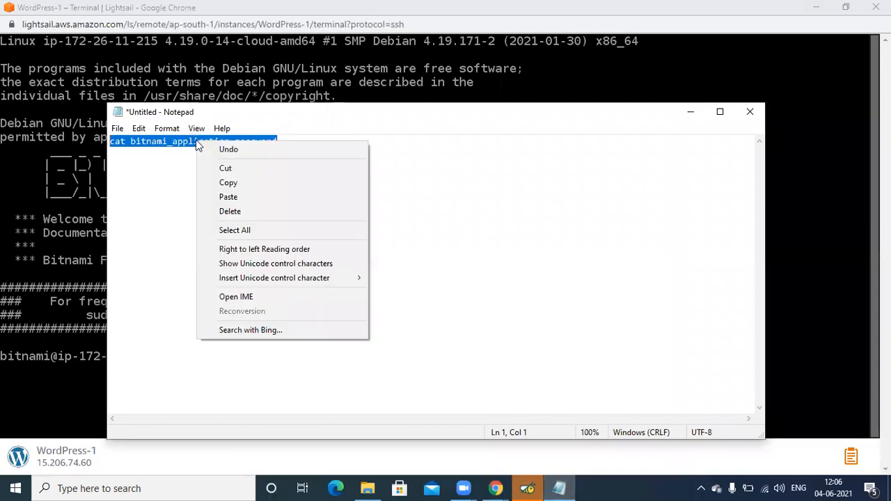
left_click(229, 182)
left_click(690, 112)
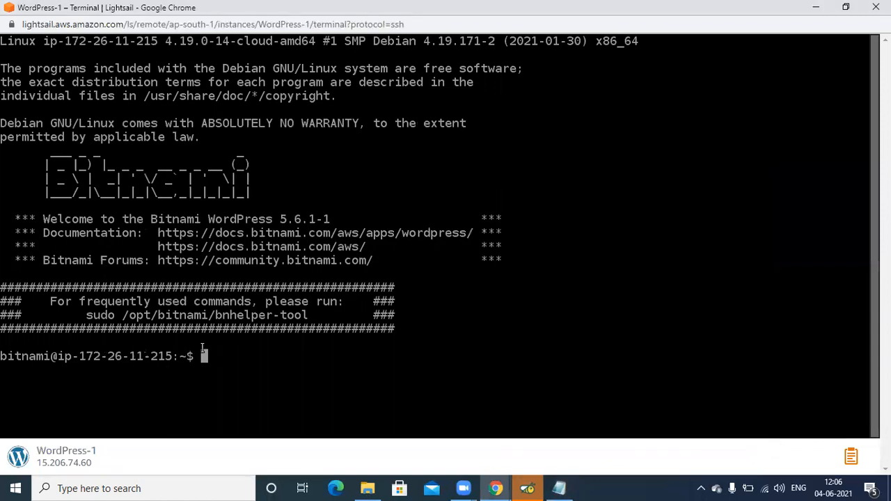
right_click(205, 355)
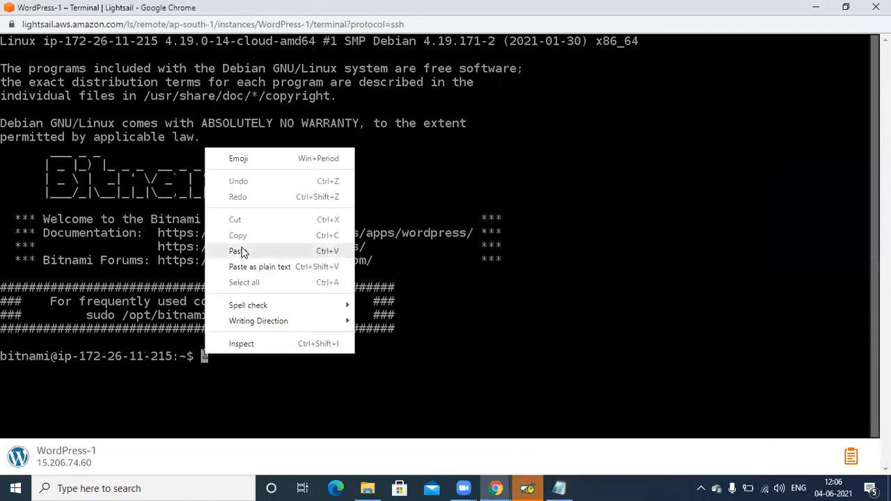
left_click(241, 251)
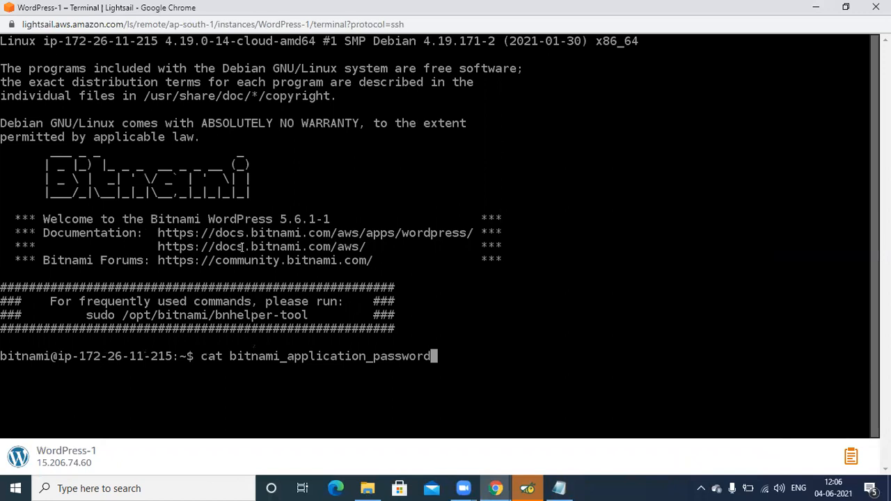
key("Return")
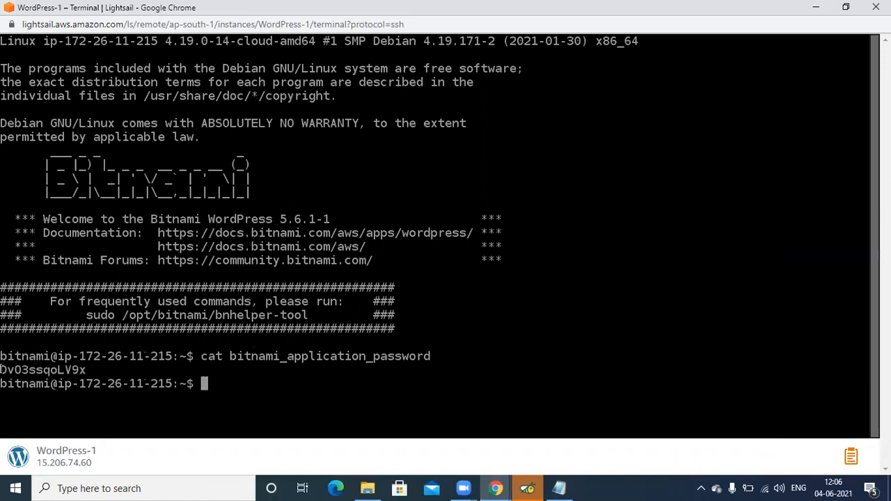
Step: Copy the application password printed in the terminal
left_click_drag(2, 370, 84, 370)
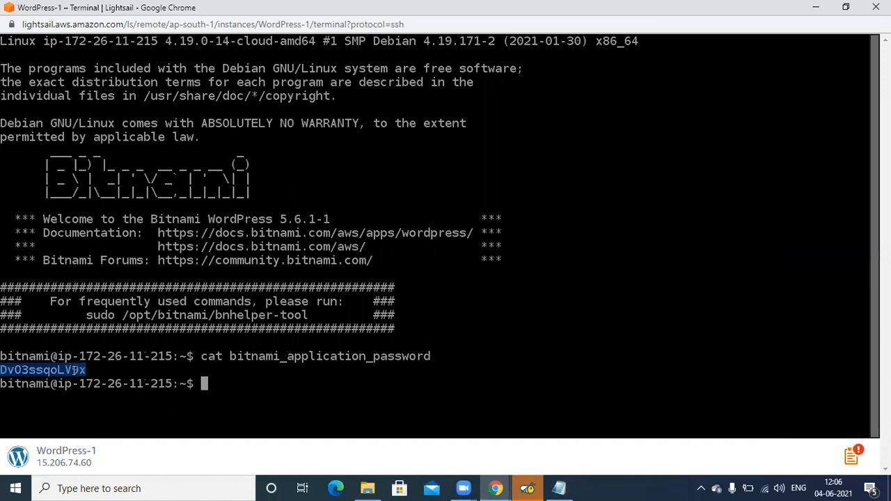
right_click(73, 371)
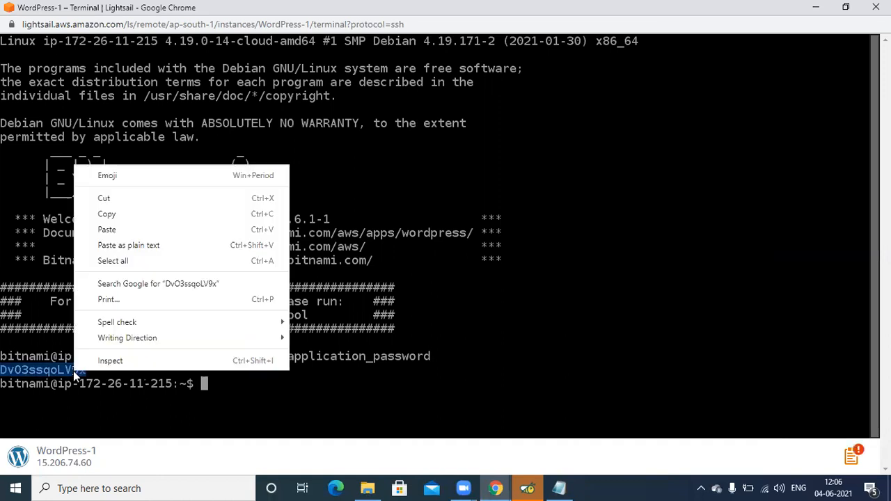
left_click(137, 216)
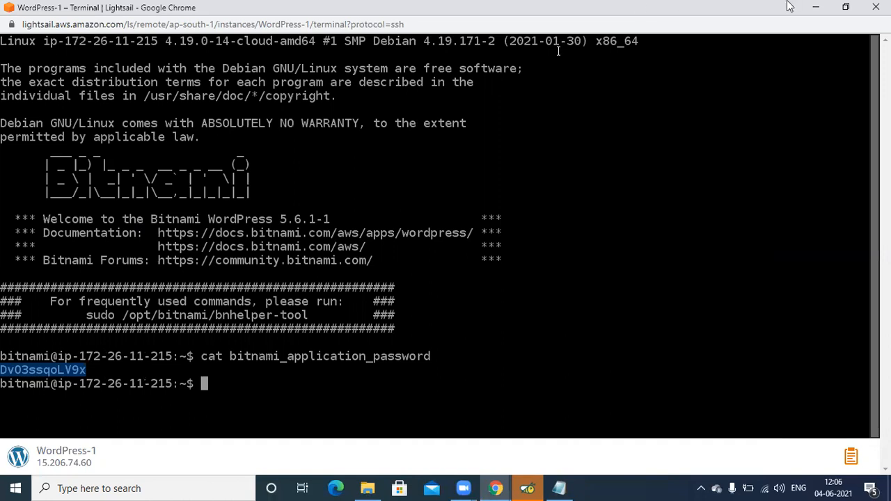
Step: Minimize the terminal, return to the WordPress login page, paste the copied application password into the Password field, and log in
left_click(814, 6)
left_click(397, 10)
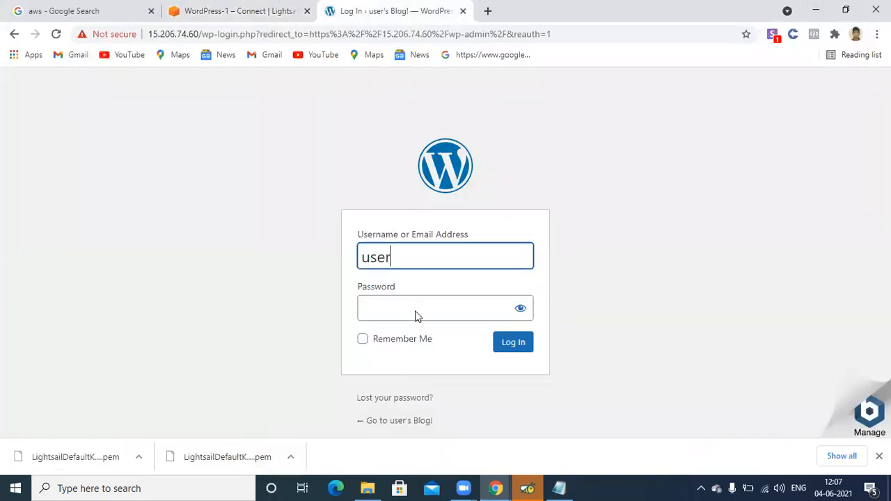
right_click(415, 310)
left_click(476, 207)
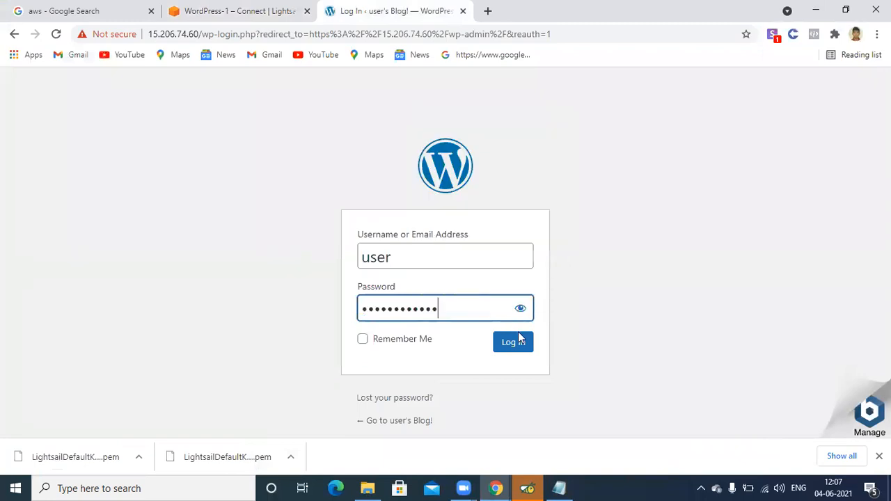
left_click(517, 345)
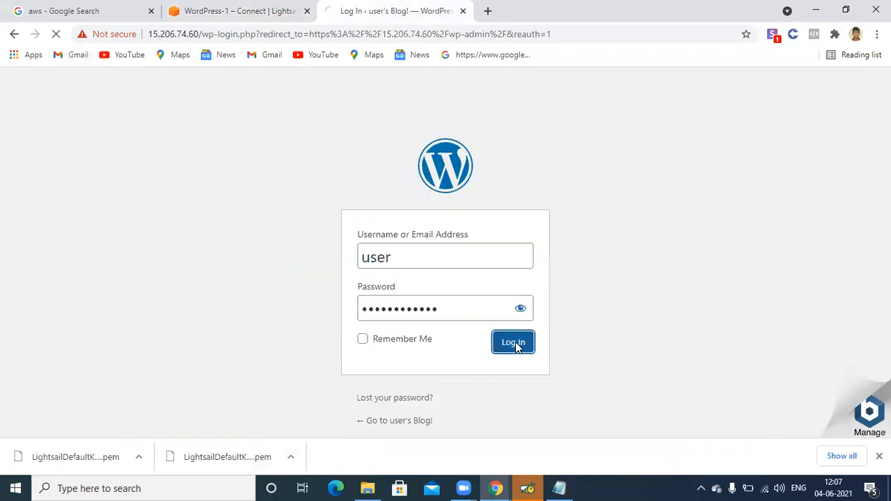